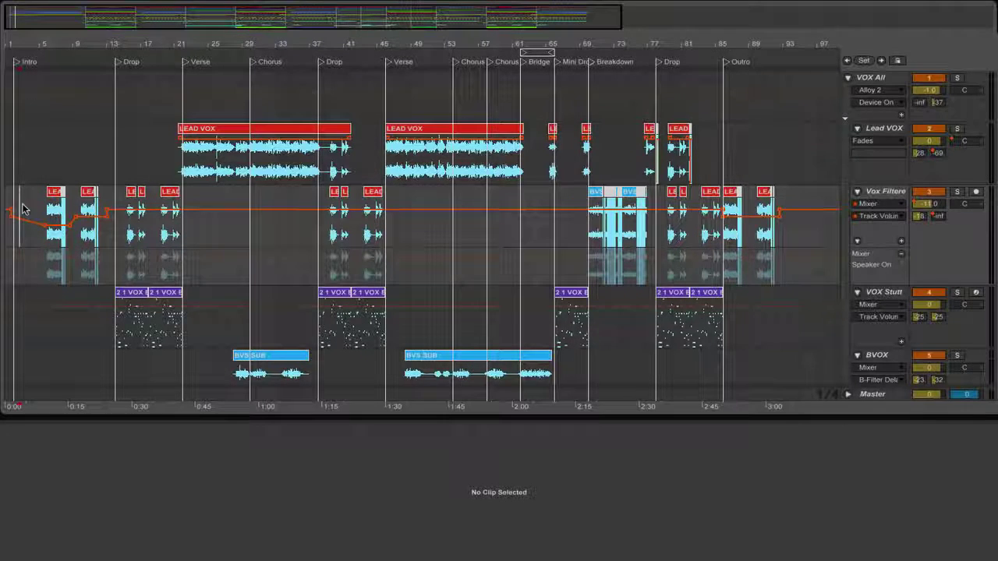
- Zoom in and scroll across the song's vocal sections, down to the Noise, Sub Drop and Drums tracks
scroll(22, 208, down, 5)
scroll(47, 198, up, 5)
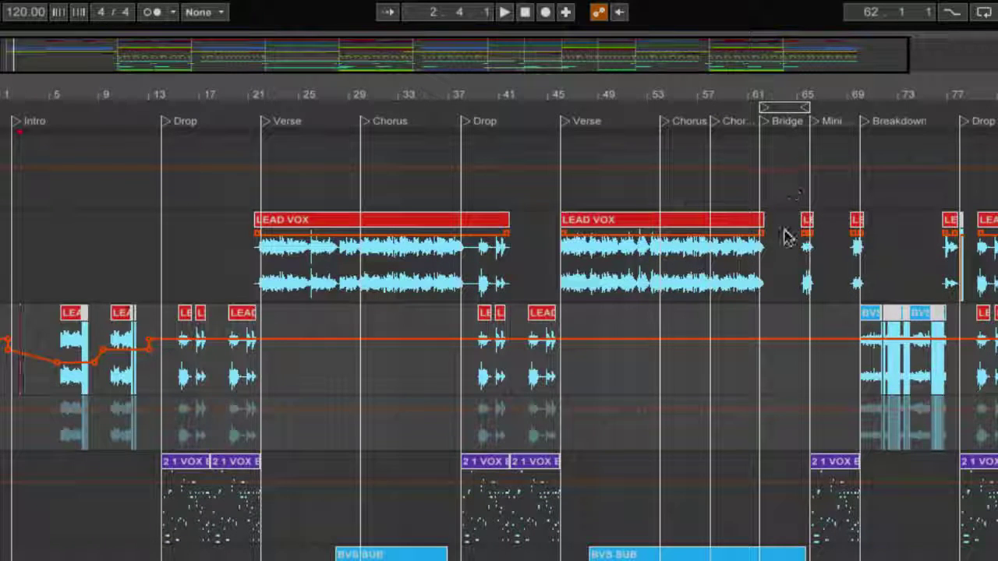
key(plus)
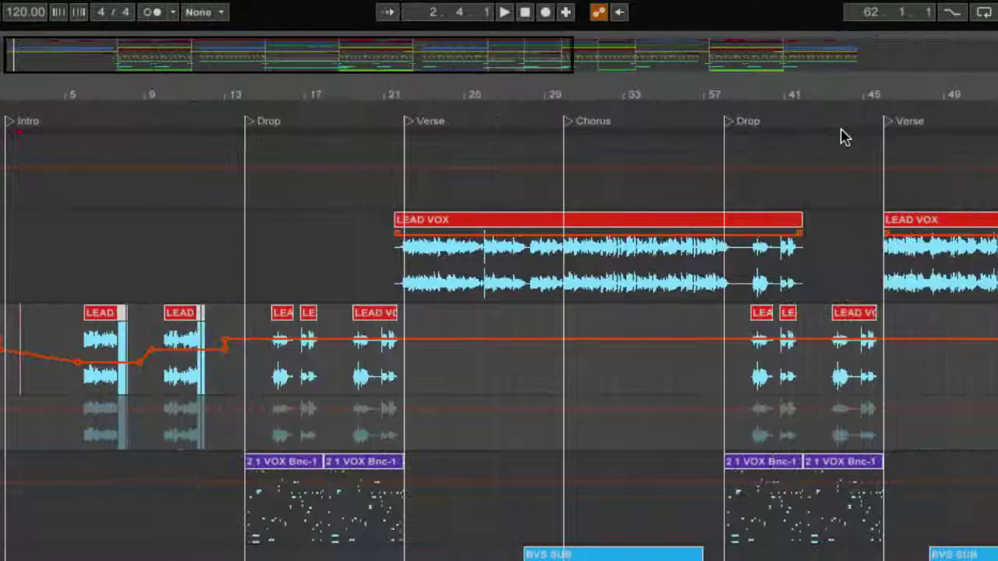
scroll(744, 173, right, 3)
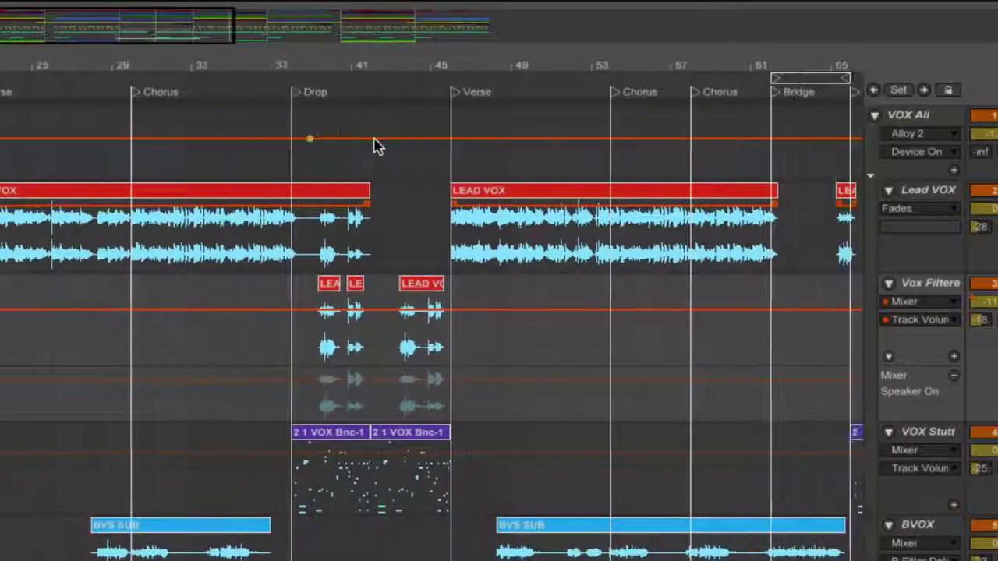
scroll(374, 146, right, 10)
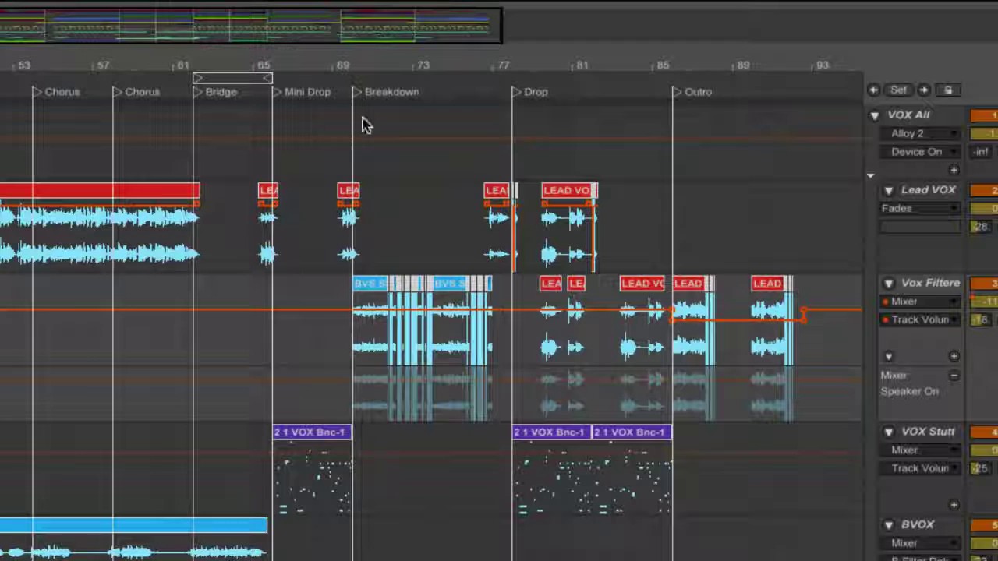
scroll(393, 149, right, 3)
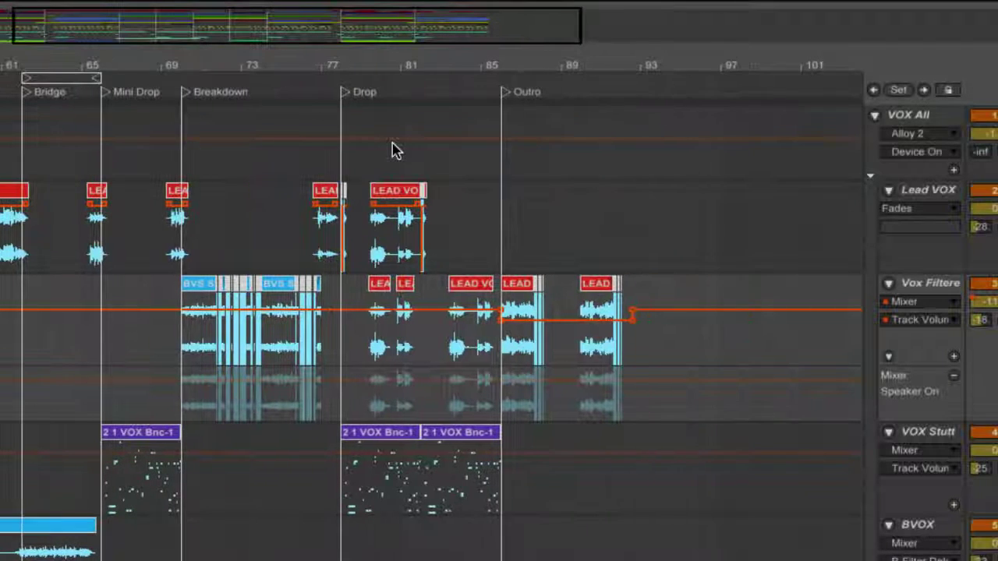
scroll(343, 167, left, 6)
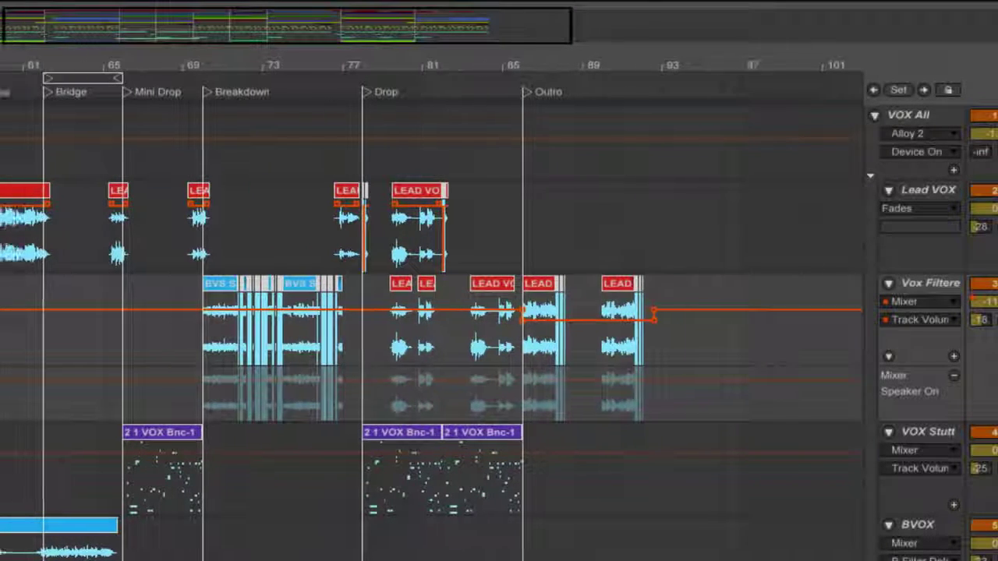
scroll(343, 167, right, 7)
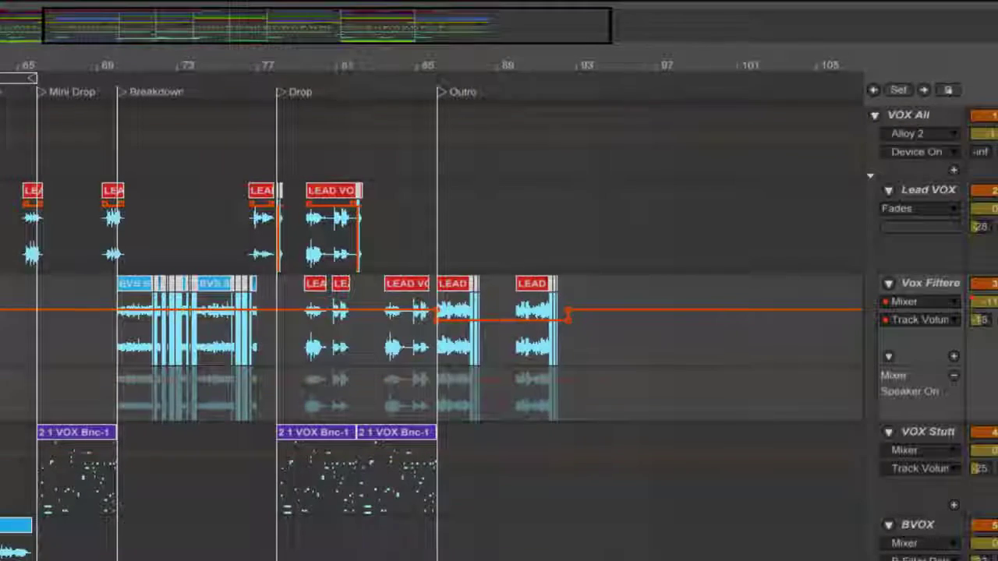
scroll(279, 221, right, 2)
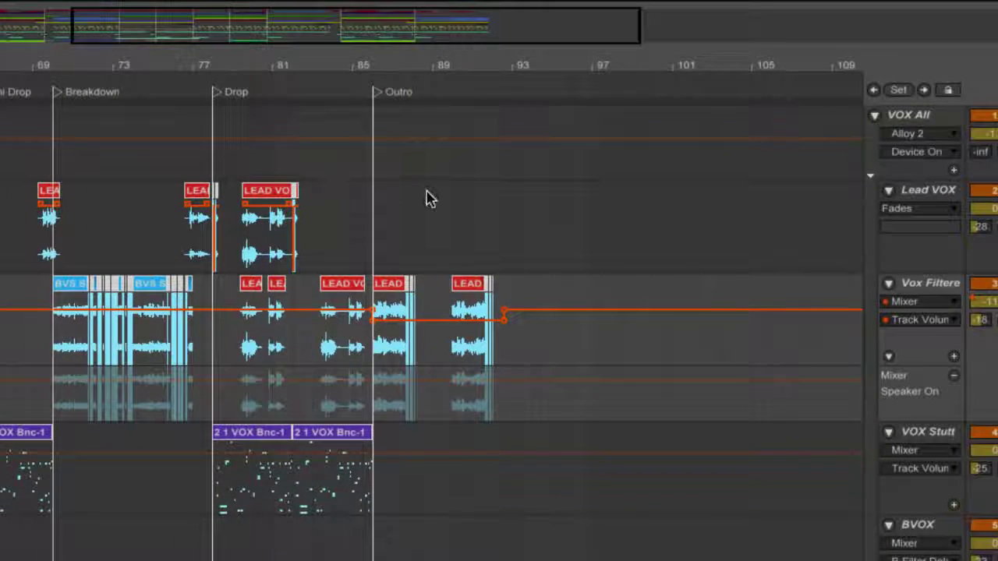
scroll(426, 196, right, 3)
scroll(426, 196, left, 20)
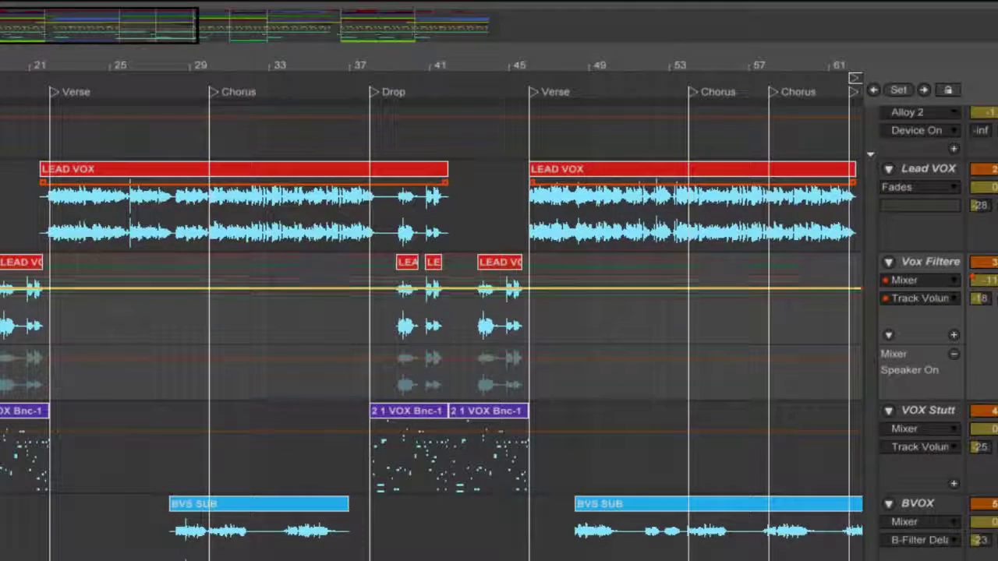
scroll(429, 202, up, 1)
scroll(429, 336, down, 10)
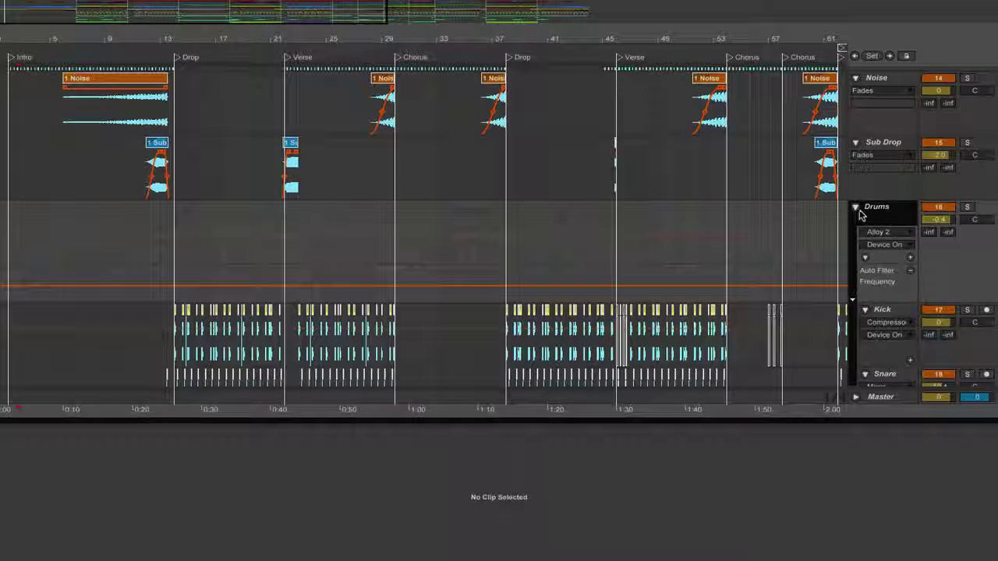
- Zoom into the first Drop and place the start point on the Kick track just before it
scroll(310, 171, down, 8)
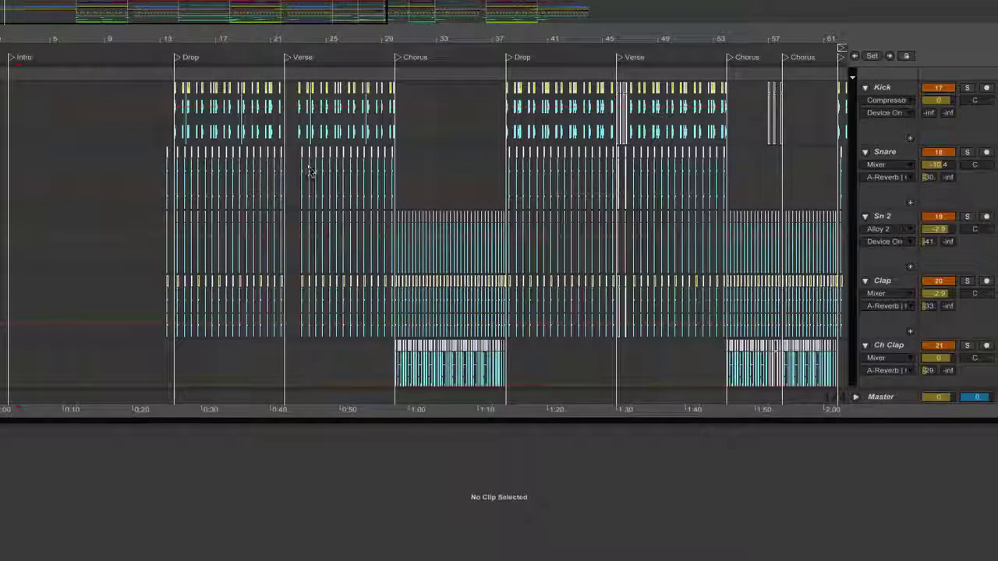
click(158, 129)
key(plus)
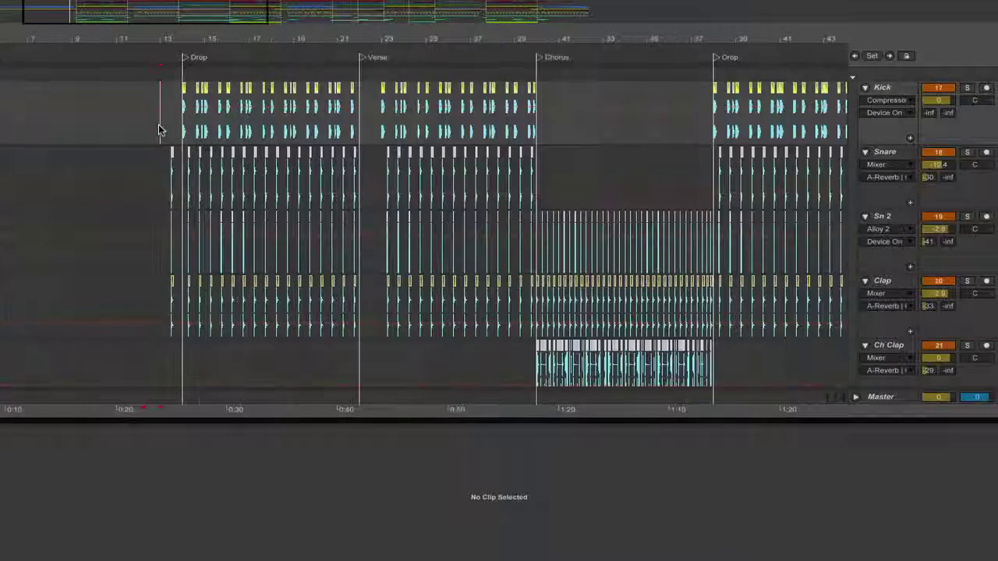
key(plus)
key(plus)
key(plus)
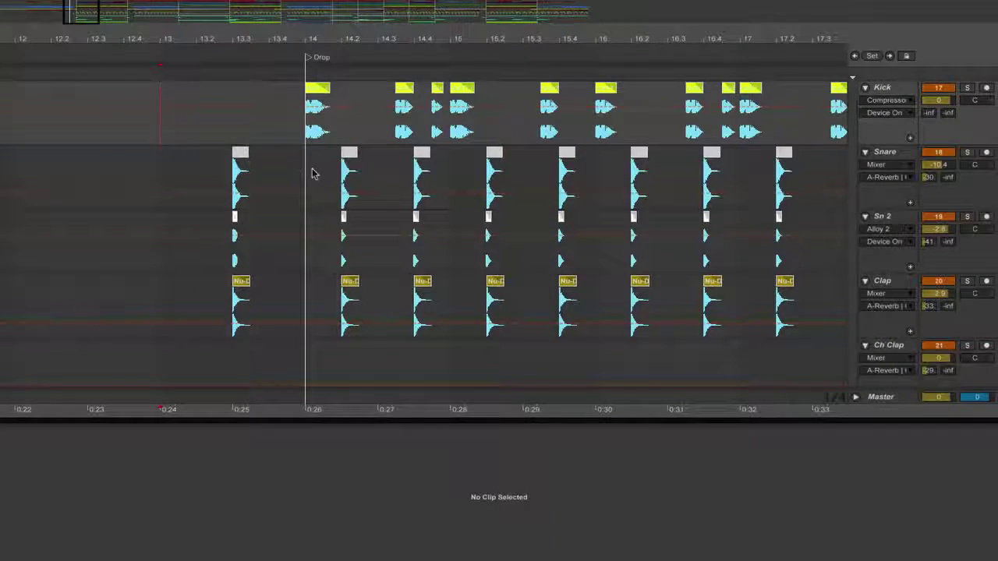
scroll(334, 203, down, 5)
scroll(334, 203, up, 6)
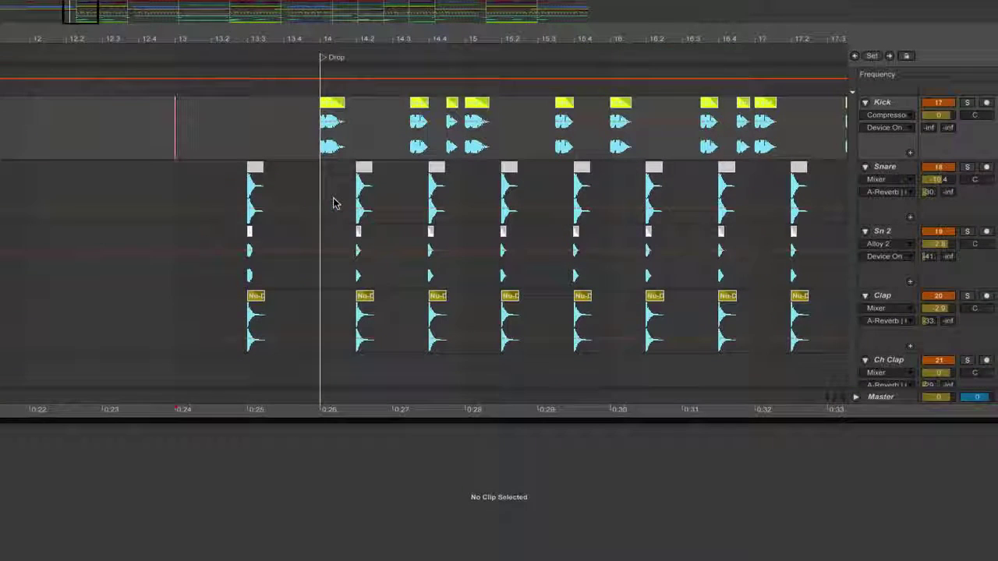
click(211, 129)
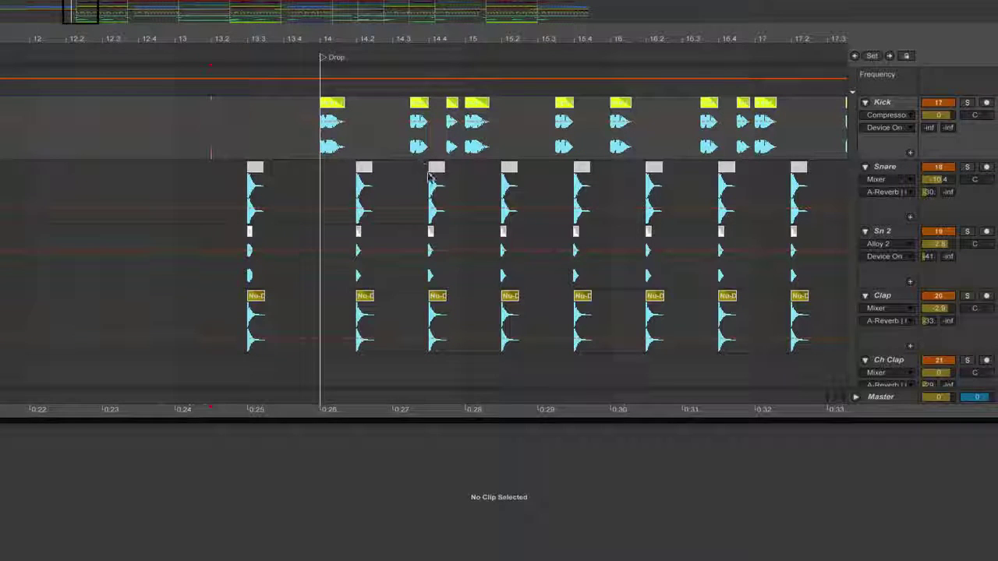
- Zoom out to show the Drop and Verse, then play the Kick from just before the Drop
click(216, 182)
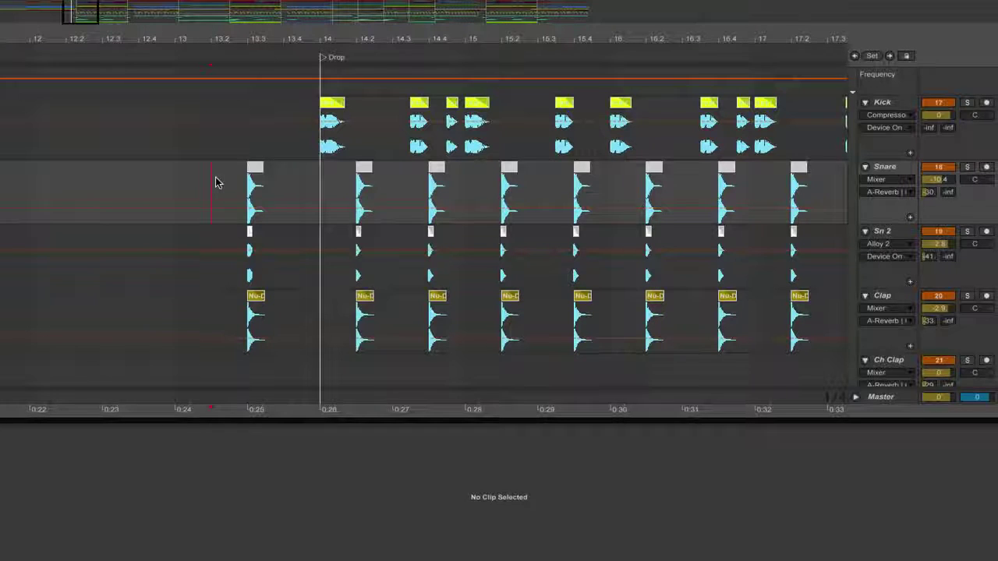
key(minus)
key(minus)
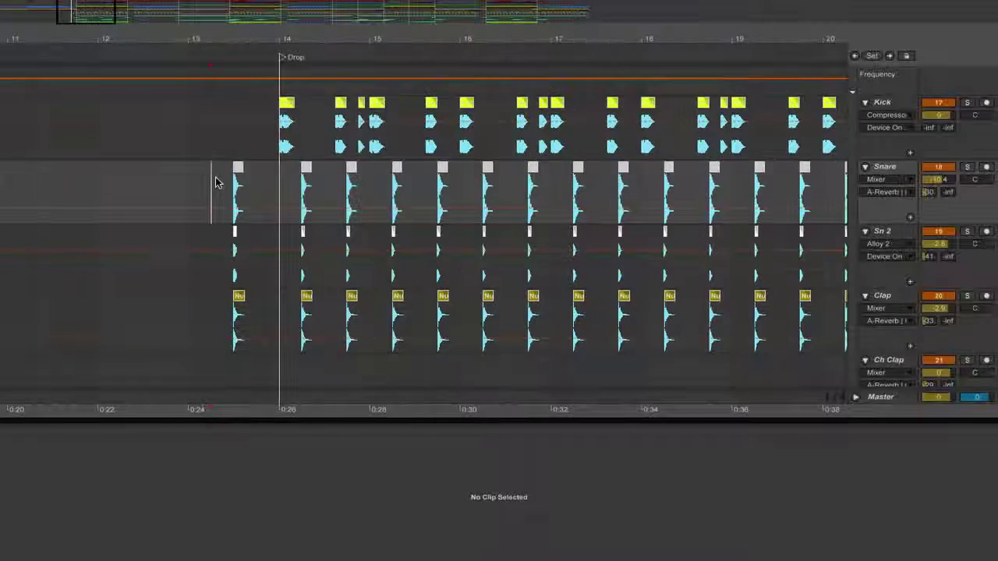
click(231, 145)
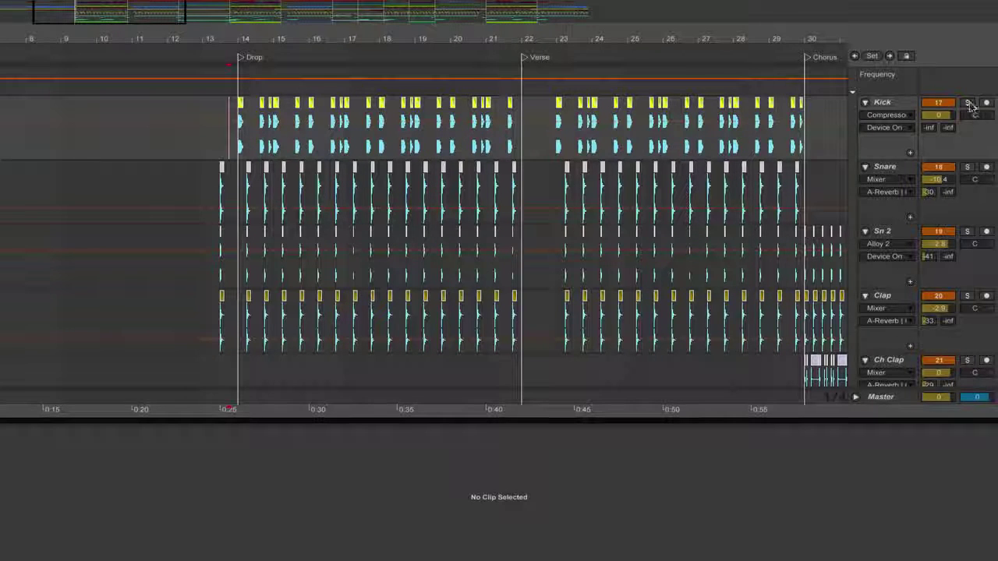
key(space)
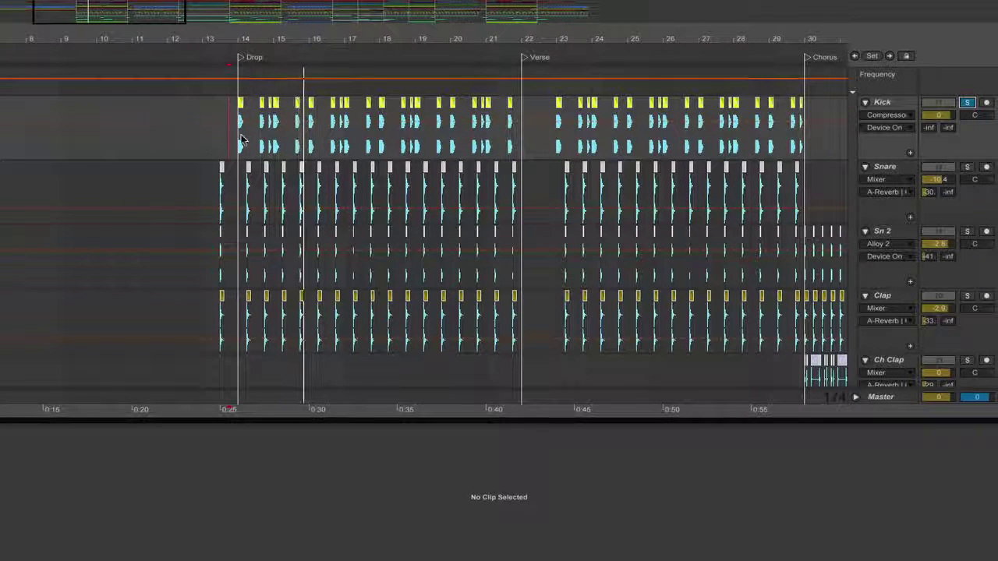
key(space)
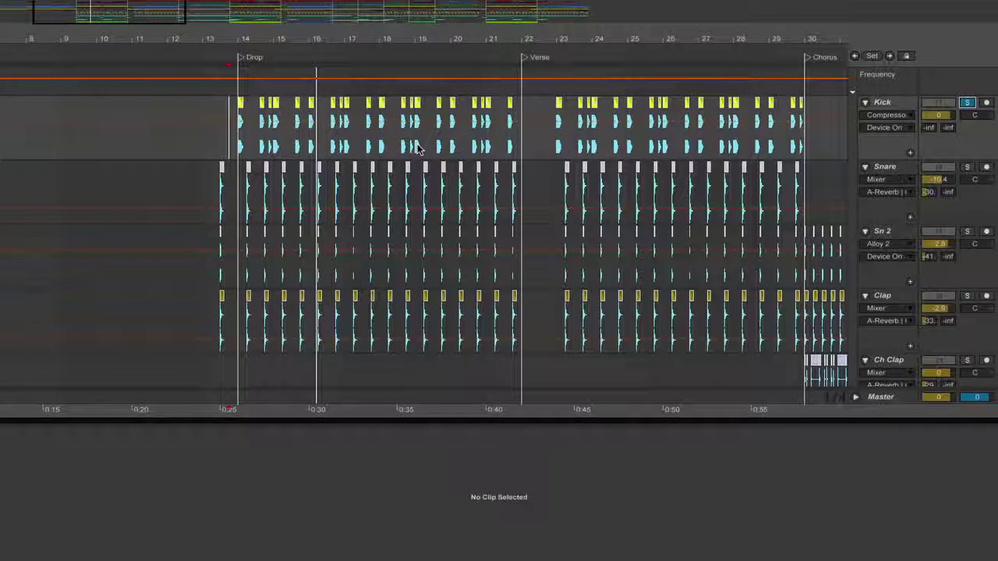
- Zoom in on the first Kick clip of the Drop and show the Kick's EQ Eight and Compressor chain
click(240, 106)
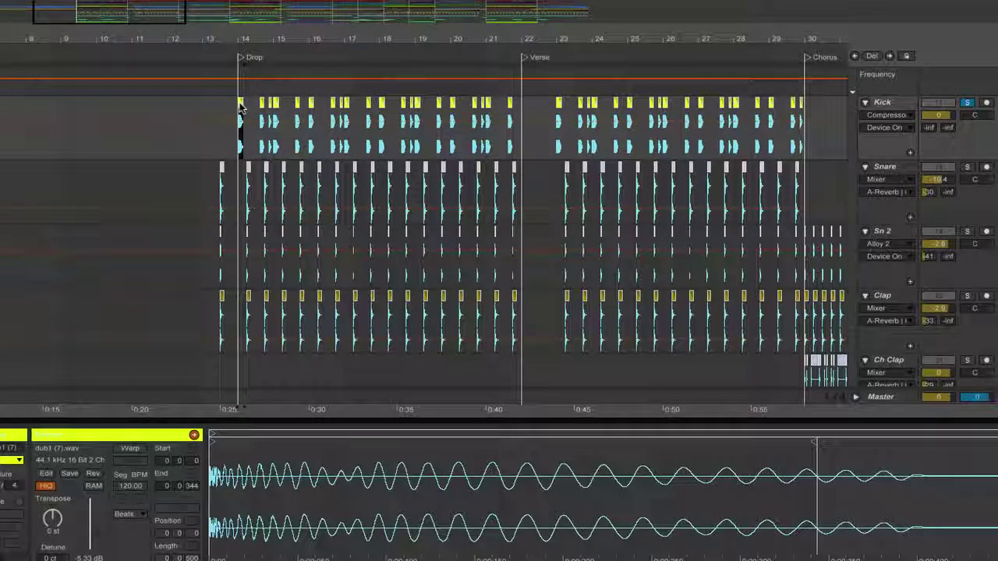
key(plus)
key(plus)
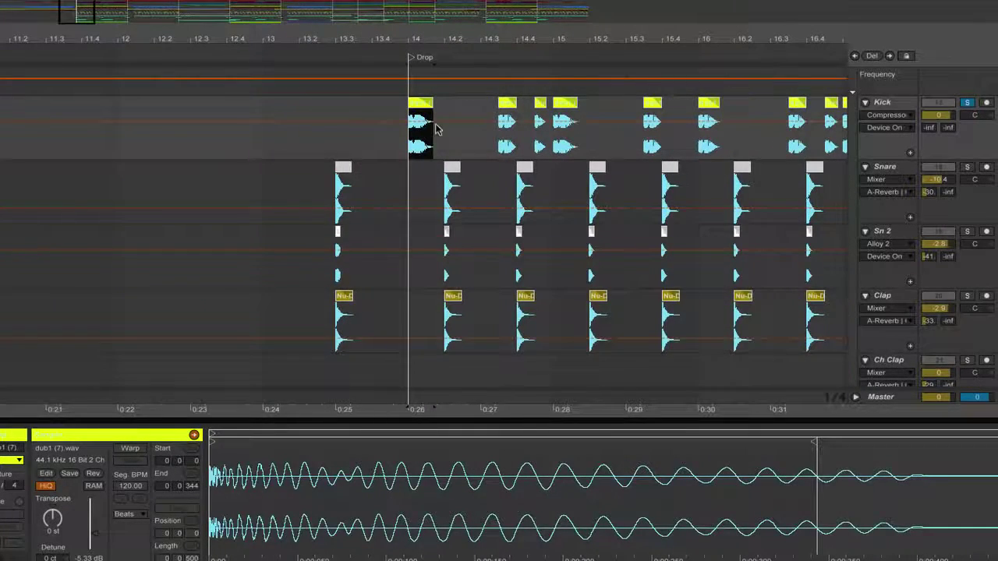
key(shift+Tab)
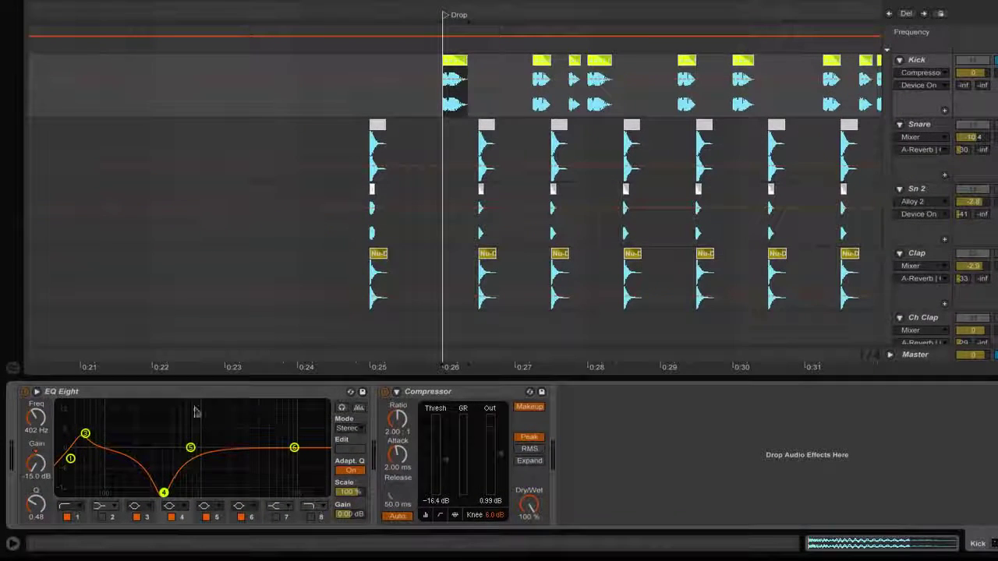
click(121, 510)
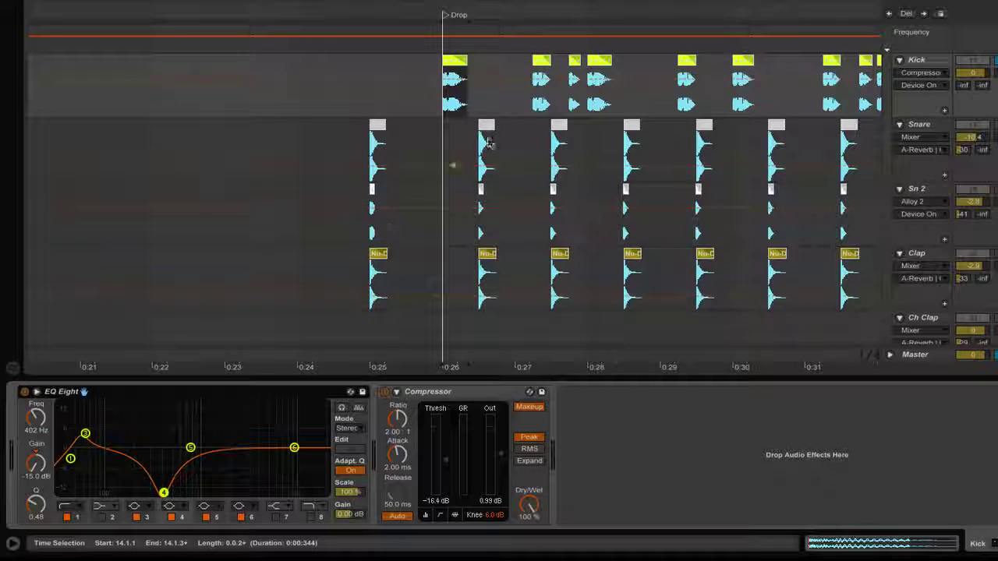
click(405, 65)
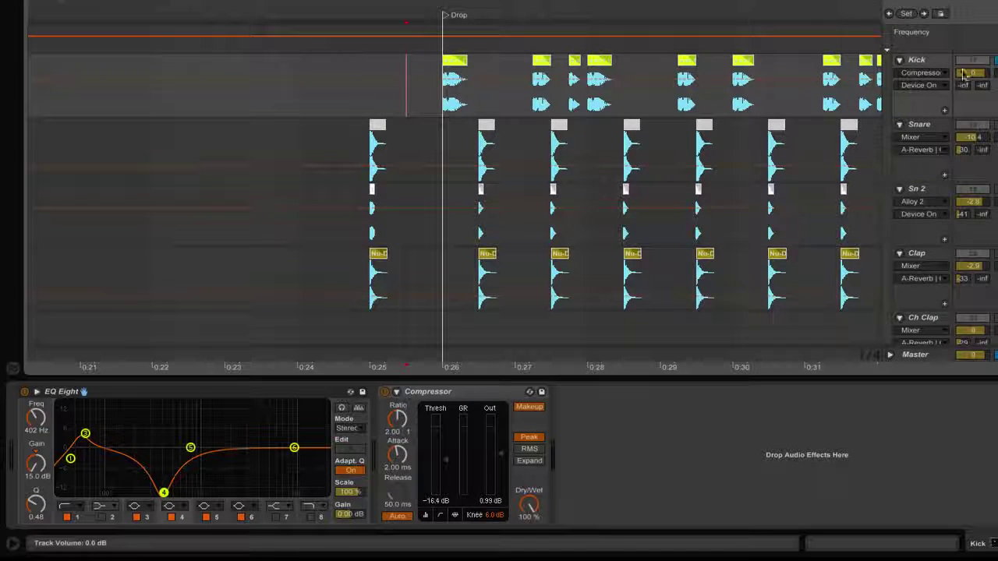
- Play the kick with its EQ Eight switched off, then switch the EQ back on
click(25, 392)
key(space)
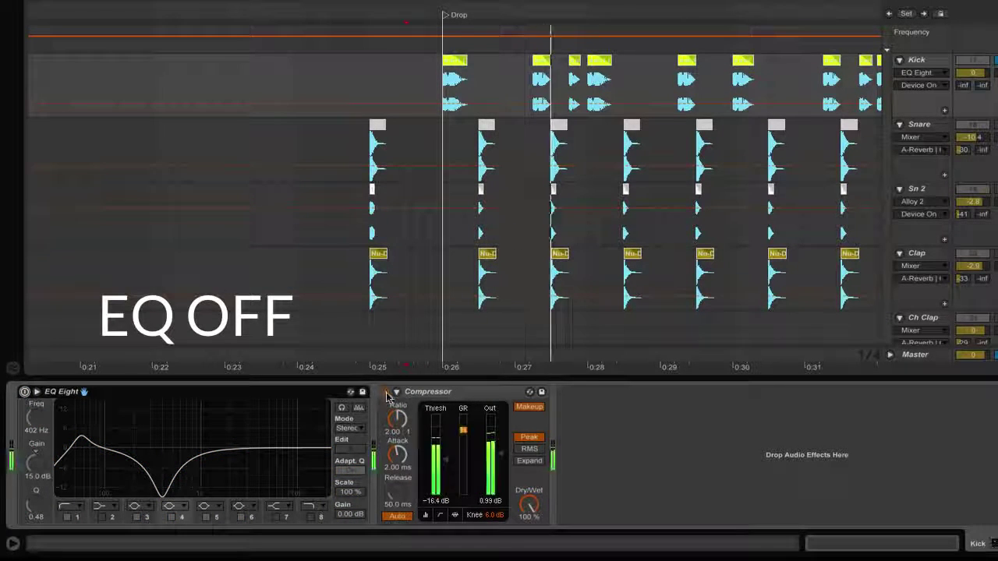
click(25, 392)
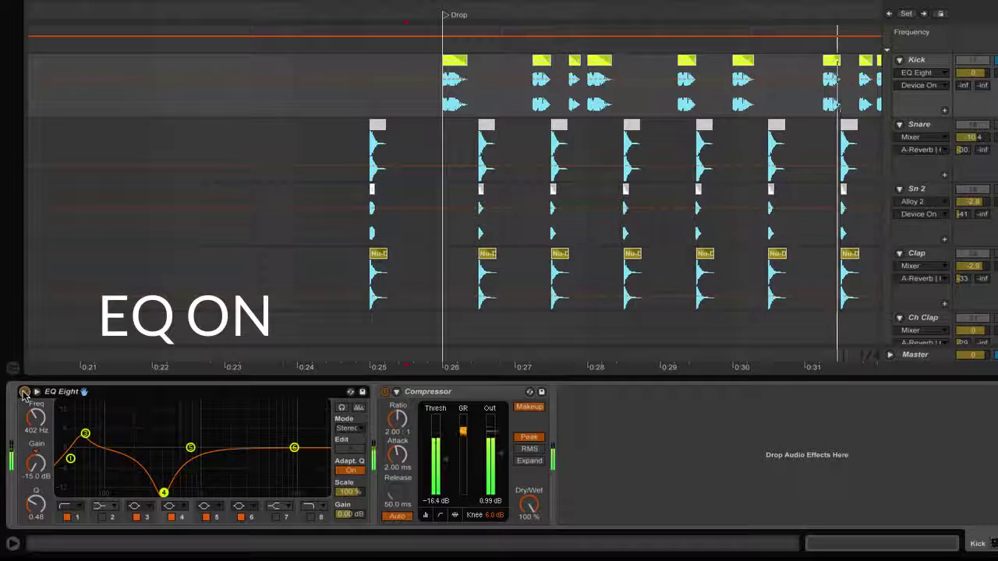
key(space)
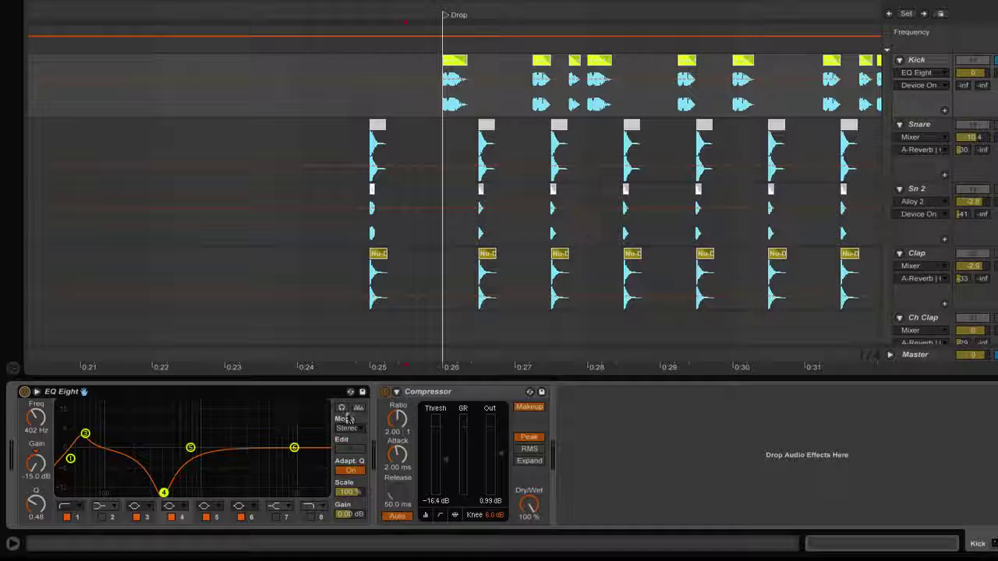
- Toggle the Kick's Compressor off, on and off again, leaving it bypassed
click(385, 393)
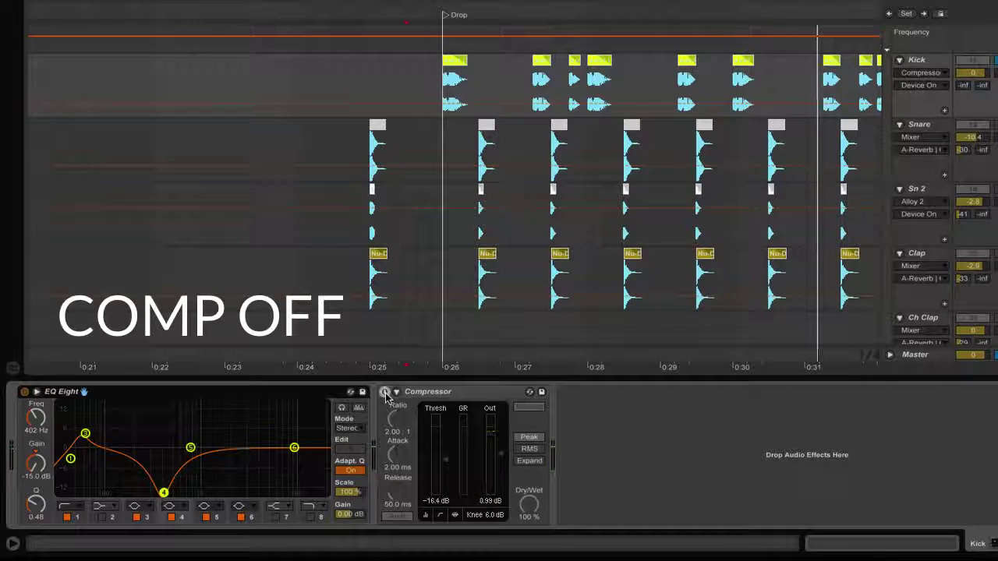
click(385, 393)
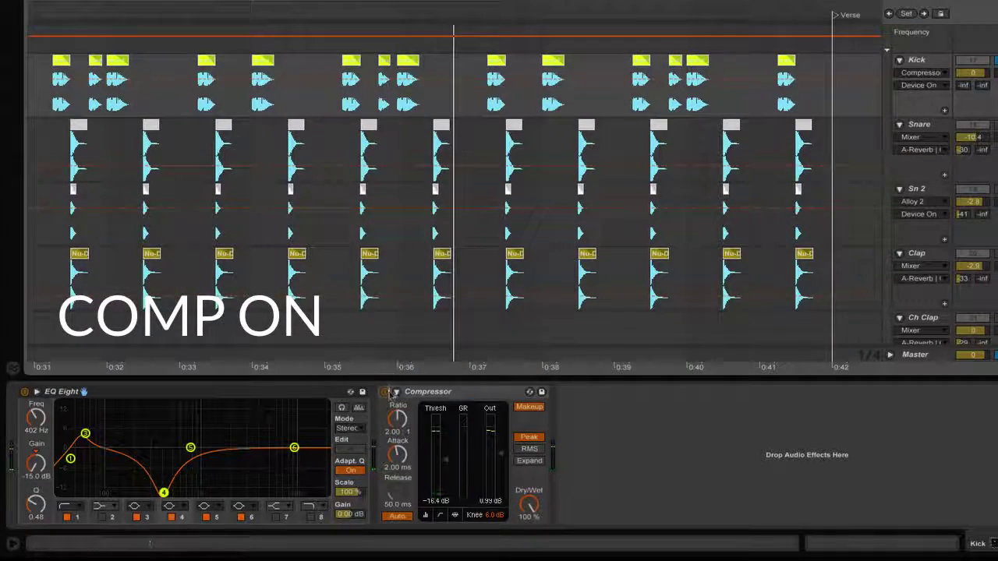
click(384, 393)
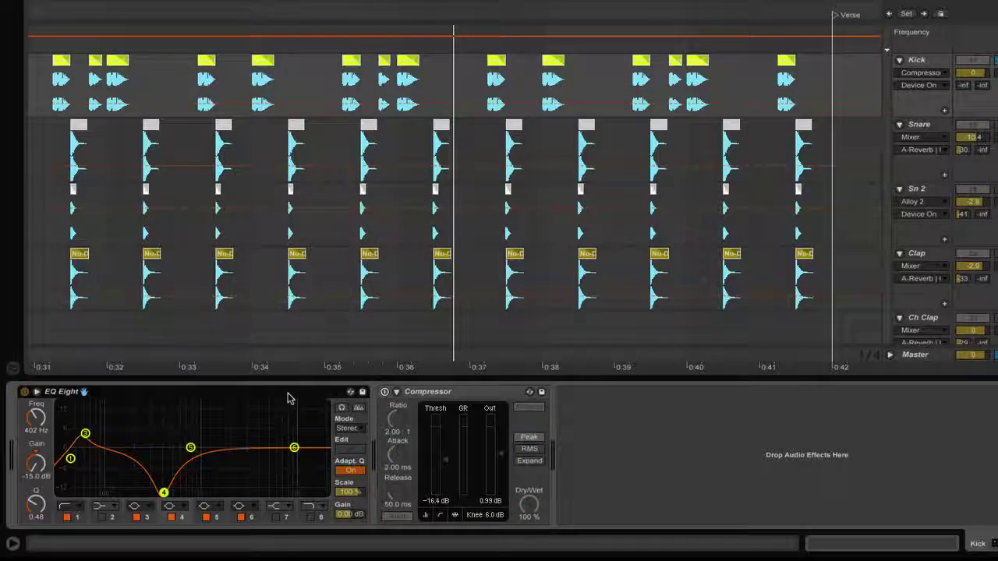
- Jump to the Drop and open the first Kick clip's sample details in Clip View
click(405, 394)
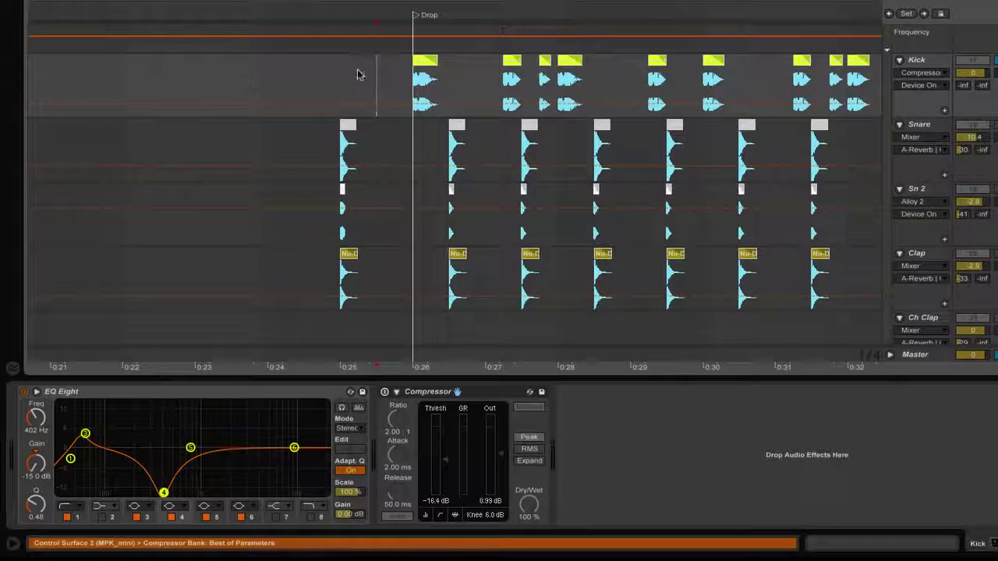
click(358, 74)
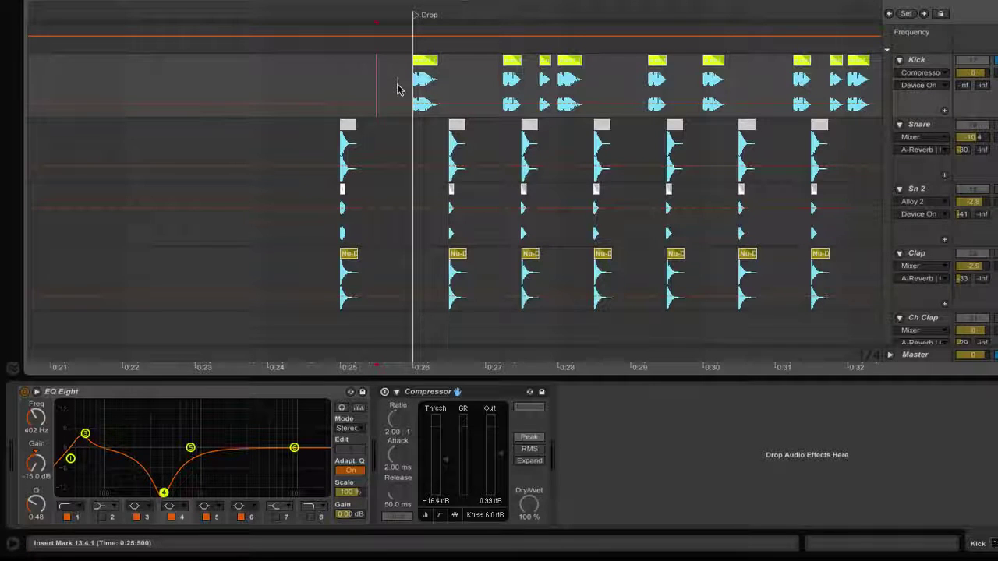
click(422, 67)
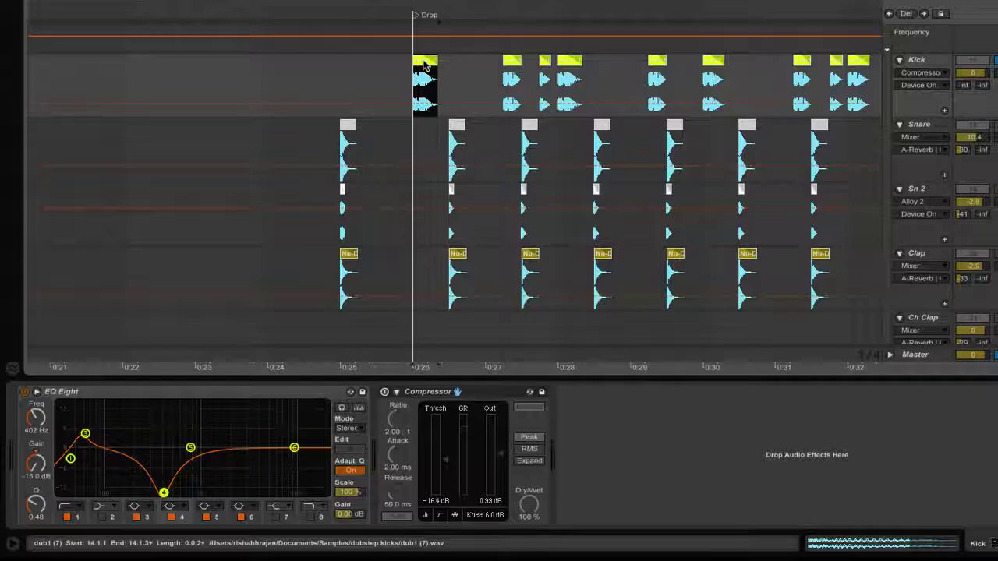
double_click(425, 65)
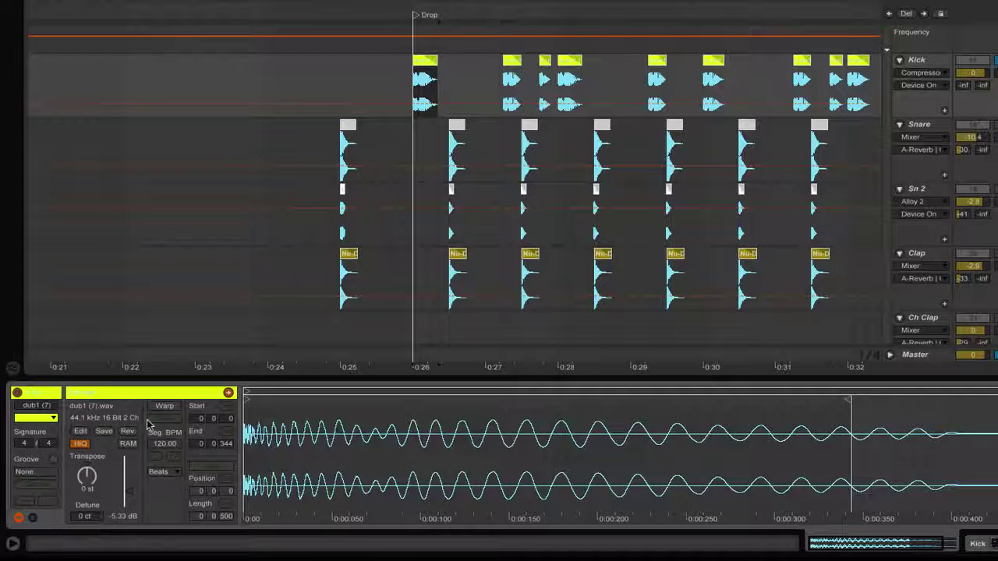
click(387, 85)
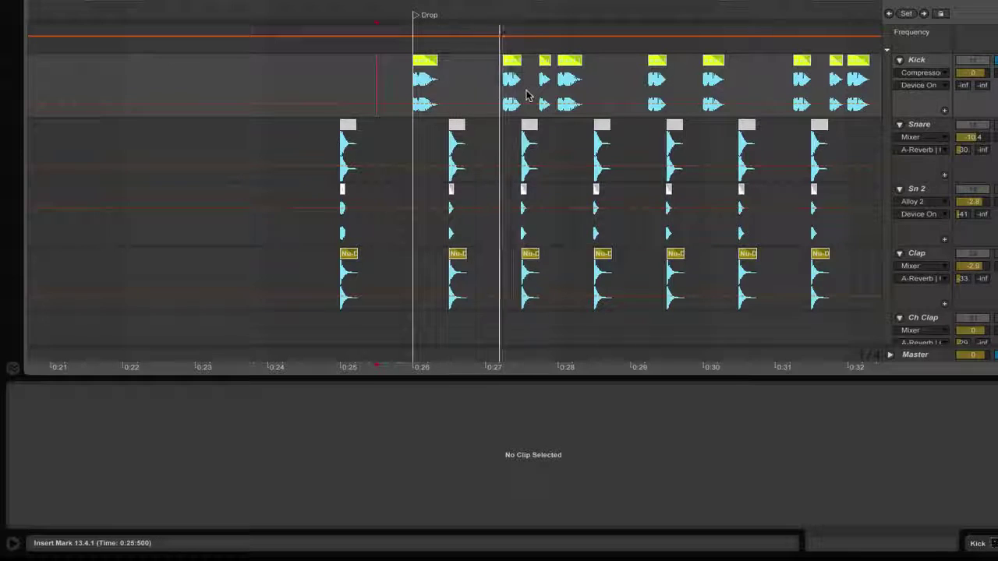
- Inspect a later Kick clip's 5-semitone transpose, then set the start point at 0:27:750
click(544, 80)
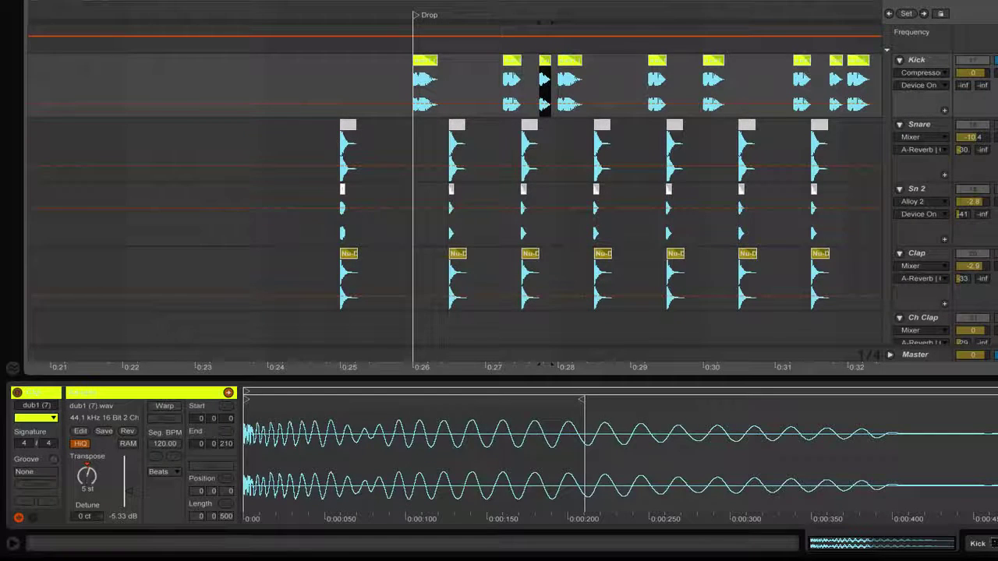
click(87, 476)
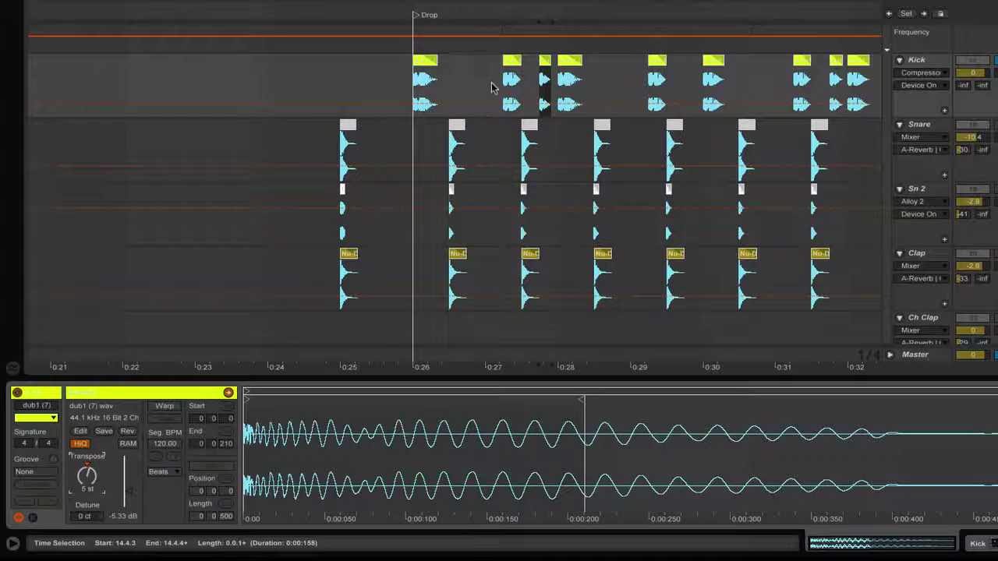
click(491, 88)
click(424, 88)
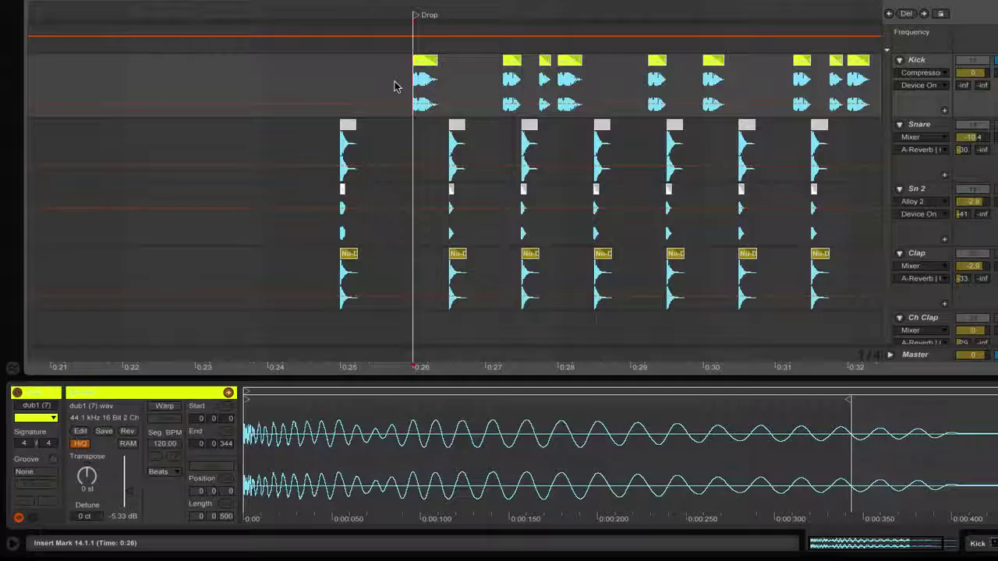
click(538, 92)
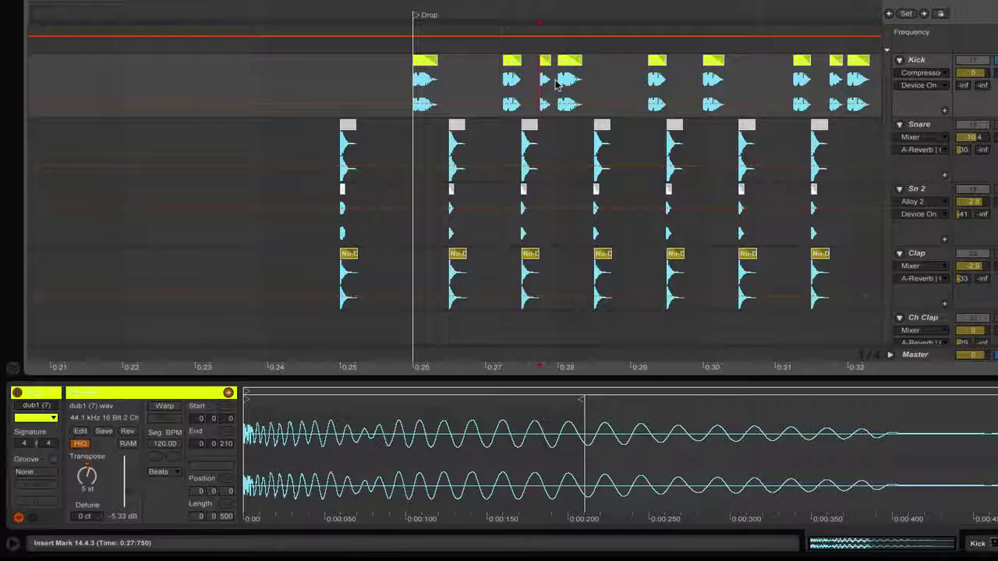
click(308, 152)
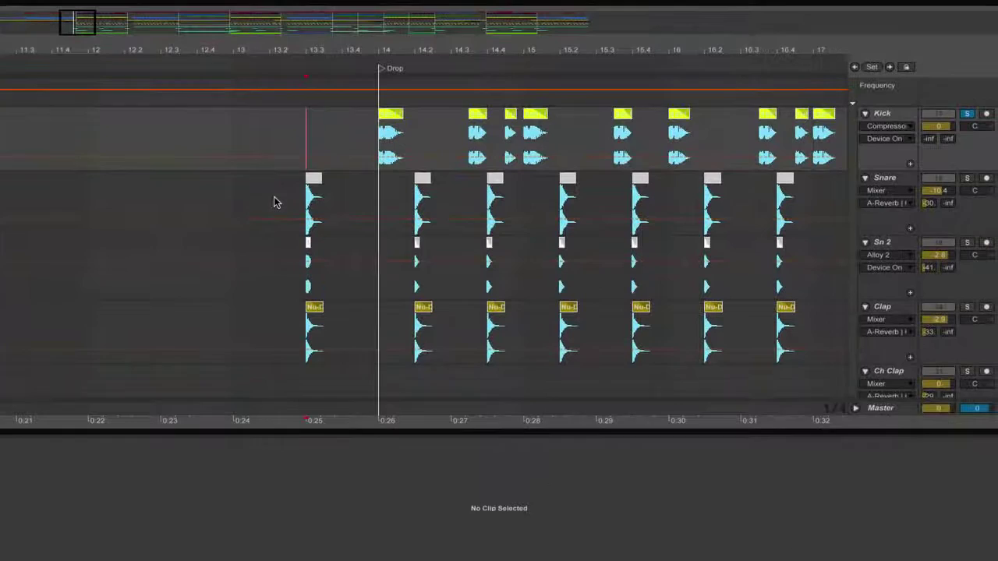
scroll(308, 150, down, 3)
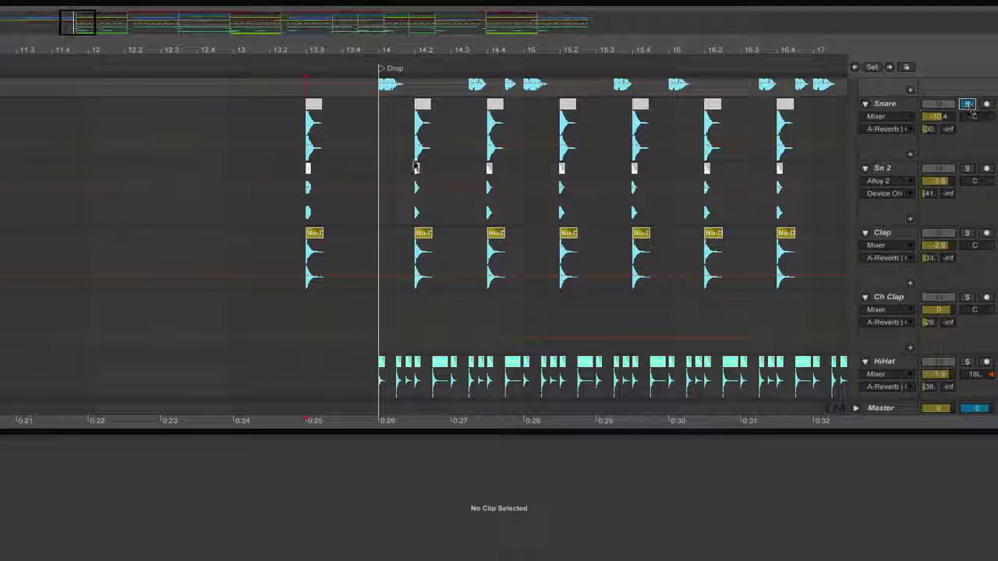
click(302, 129)
key(space)
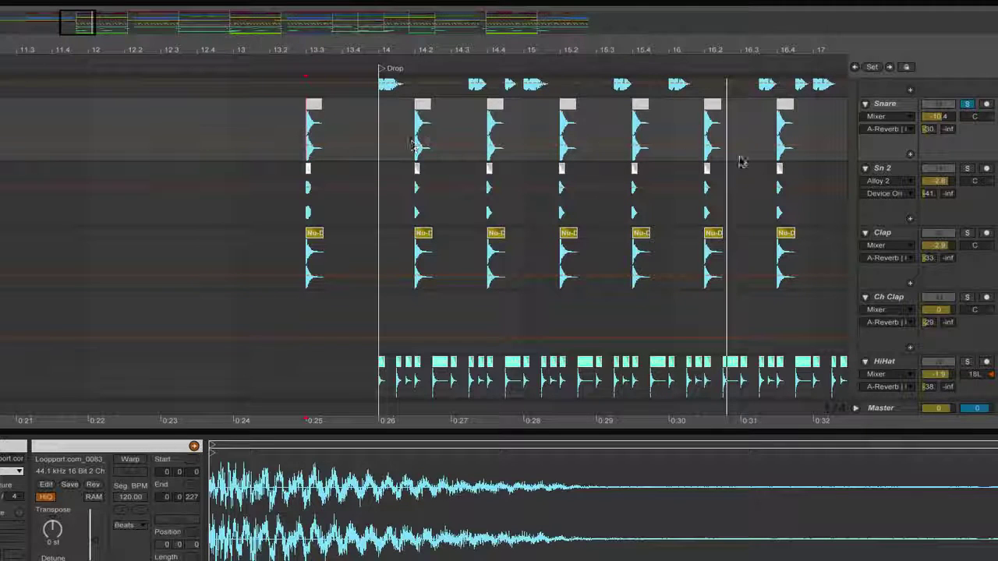
click(967, 170)
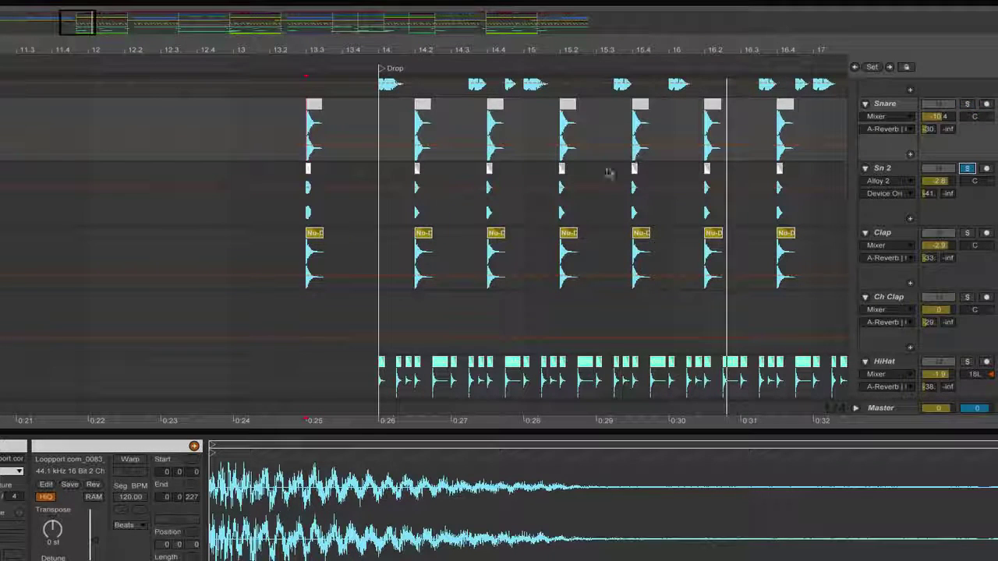
key(space)
key(space)
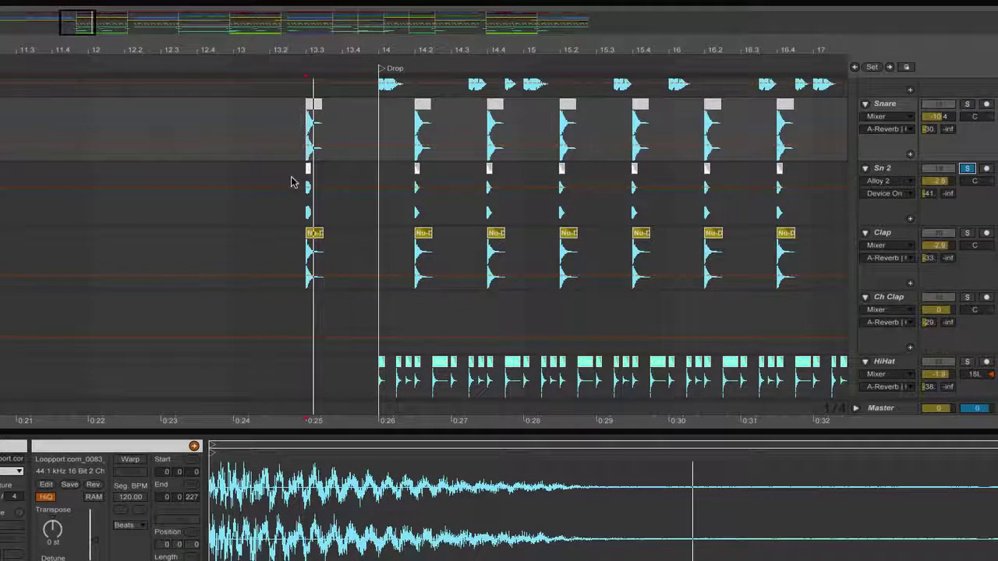
click(967, 168)
click(968, 234)
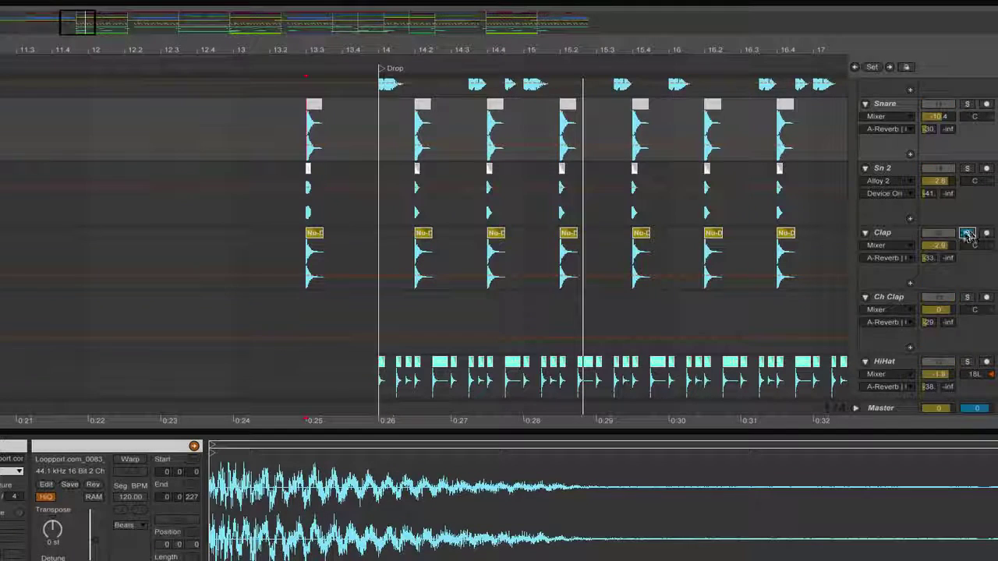
click(286, 247)
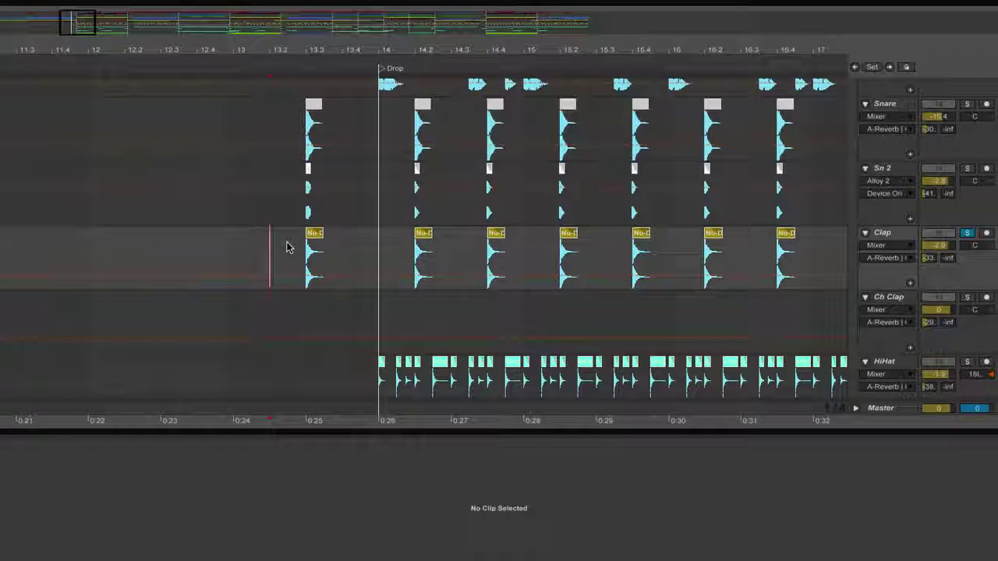
key(minus)
key(space)
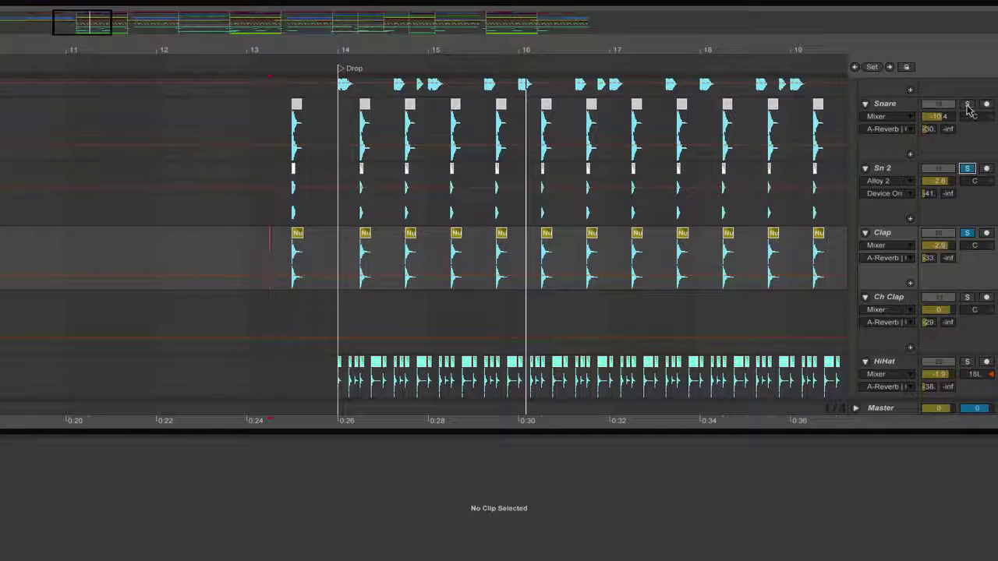
key(space)
key(space)
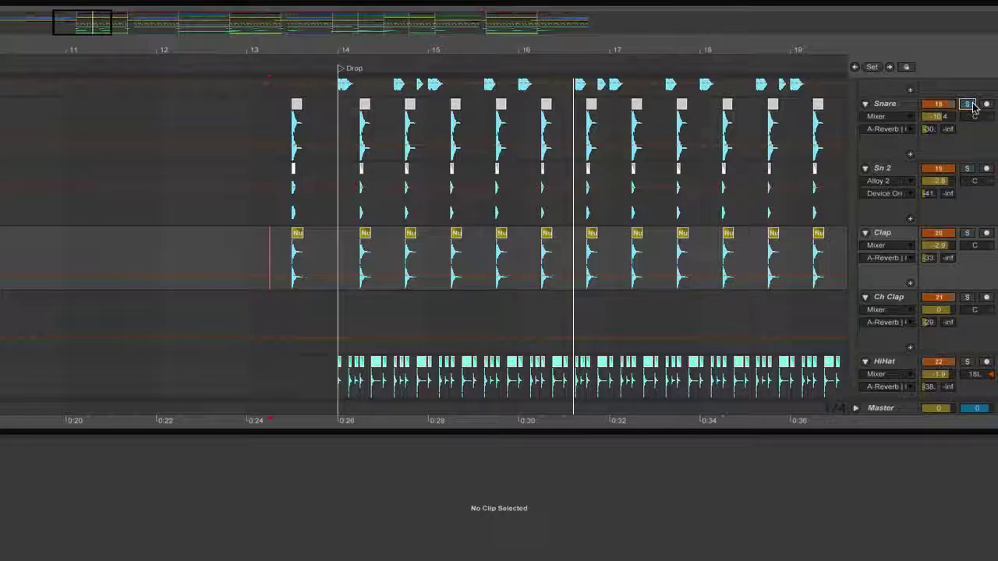
- Scroll the arrangement down until the HiHat, Tom1, Tom2 and Tom3 lanes are visible
scroll(711, 189, down, 3)
scroll(711, 189, right, 5)
scroll(711, 189, up, 5)
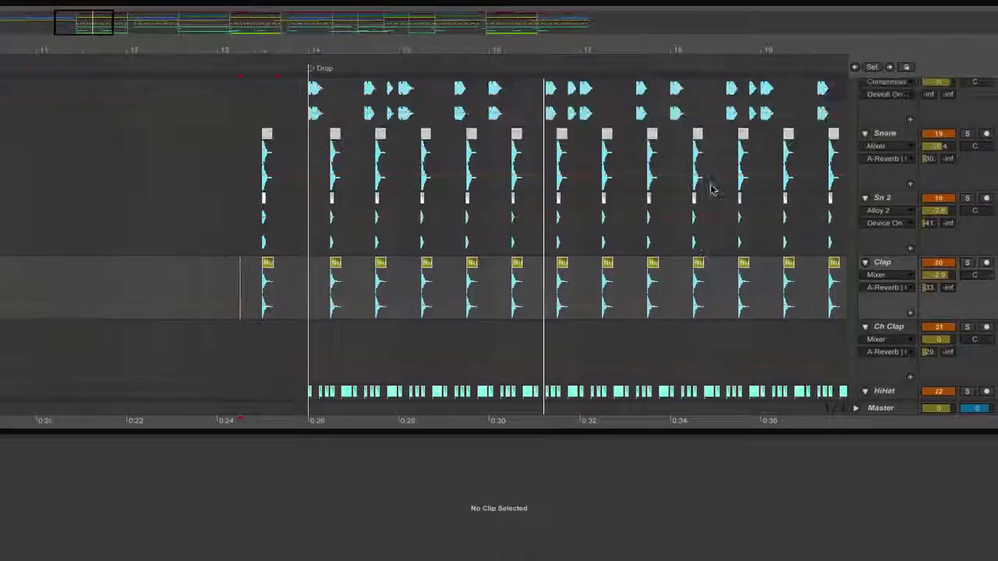
scroll(712, 190, right, 1)
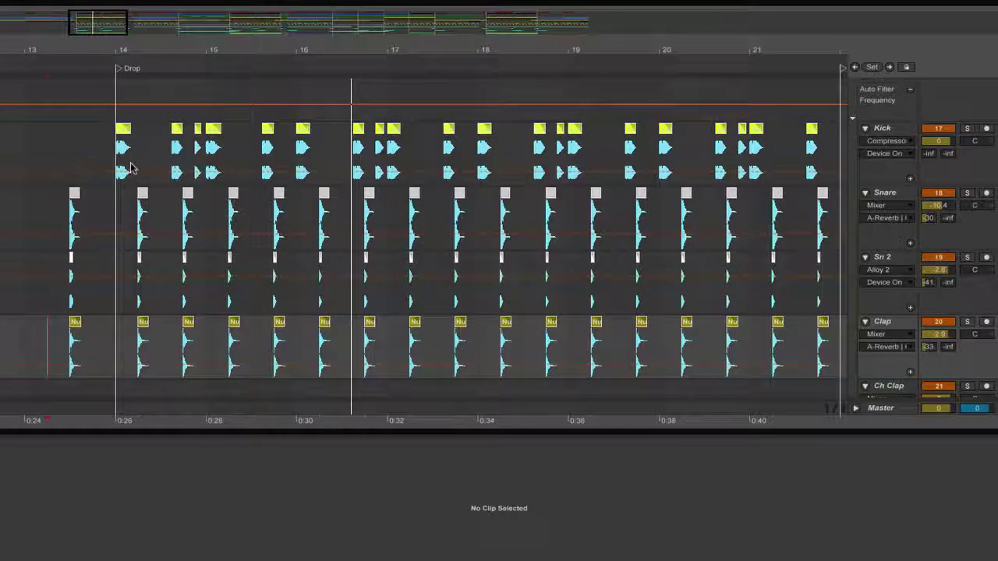
scroll(749, 117, down, 1)
scroll(749, 117, left, 8)
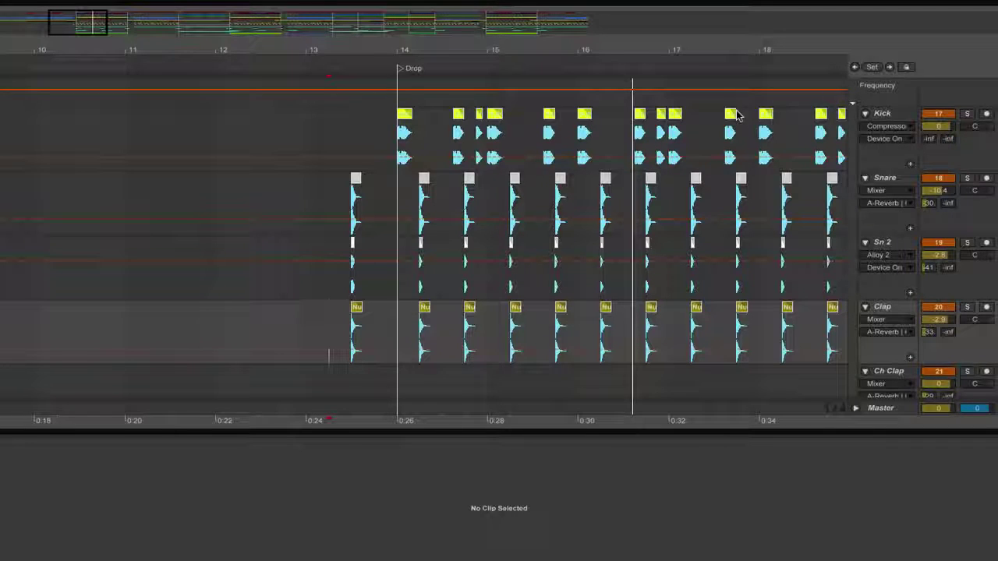
- Solo the HiHat track and play its hi-hats from the Drop
scroll(359, 312, down, 5)
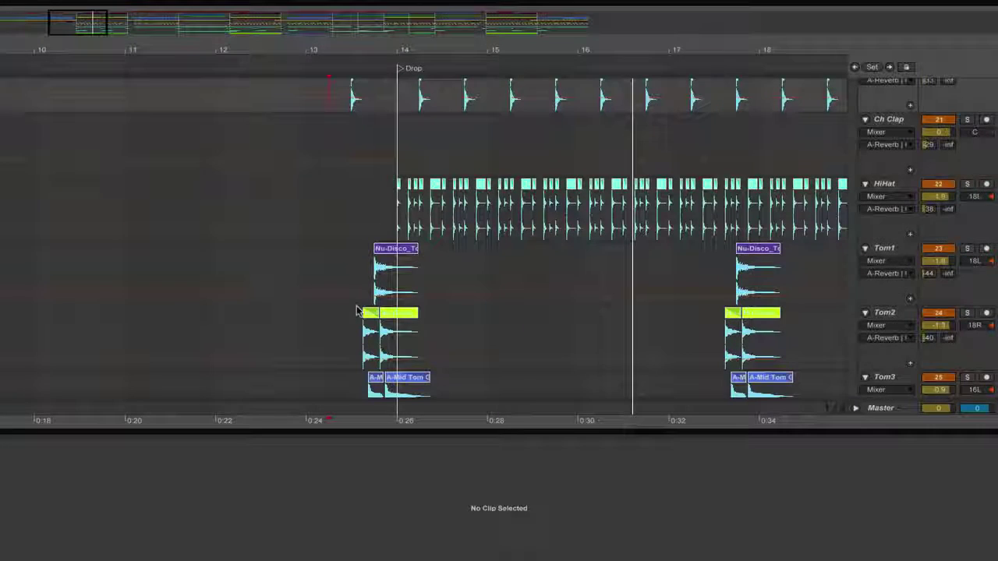
click(390, 207)
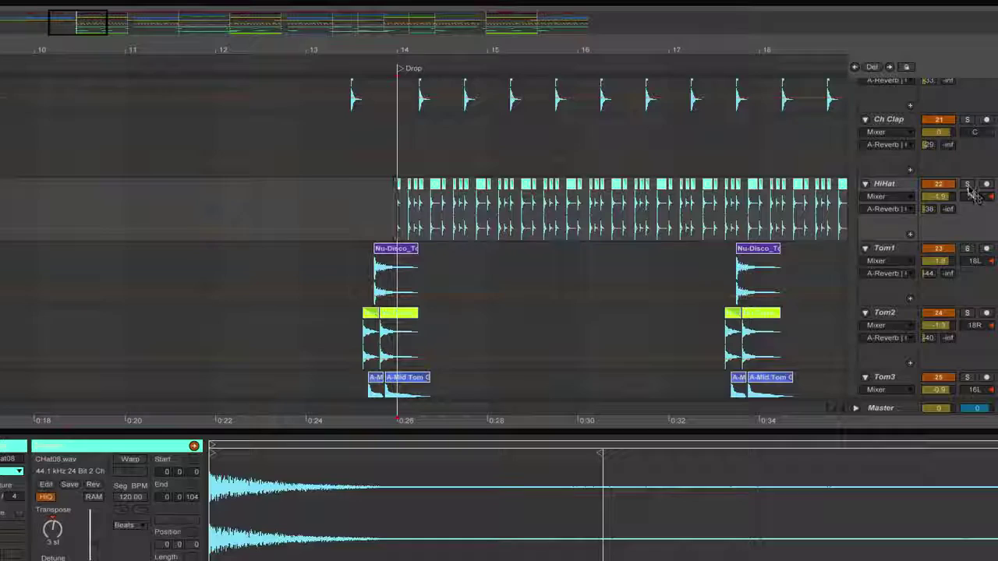
click(967, 184)
key(space)
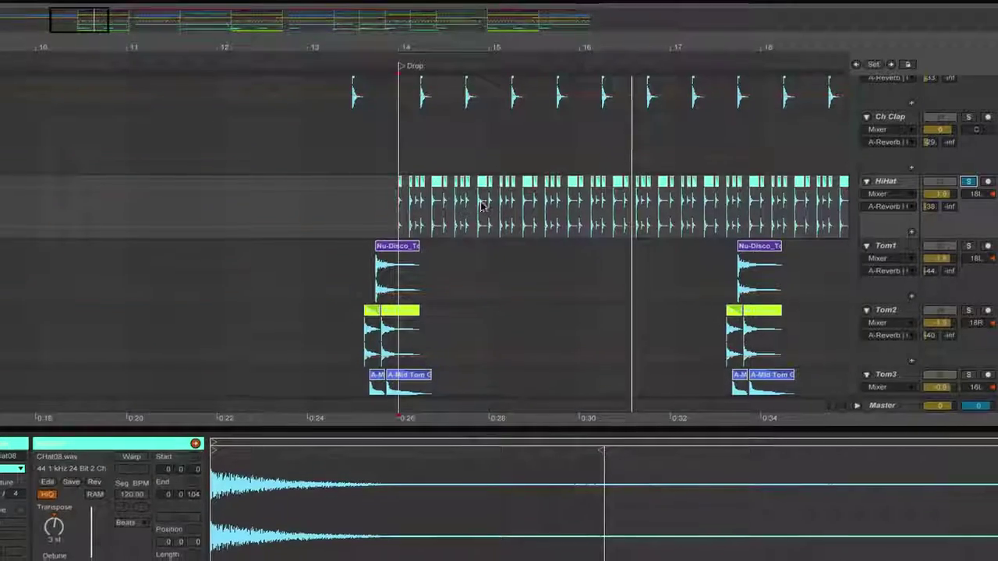
- Inspect a single HiHat clip, set the start at 0:27:250, and zoom out to the whole song
scroll(355, 184, right, 5)
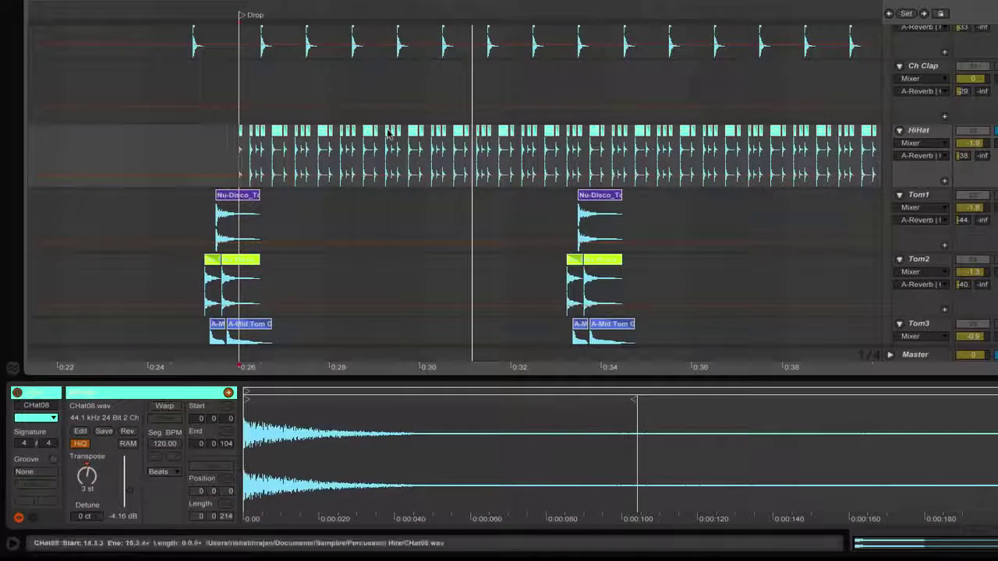
click(277, 137)
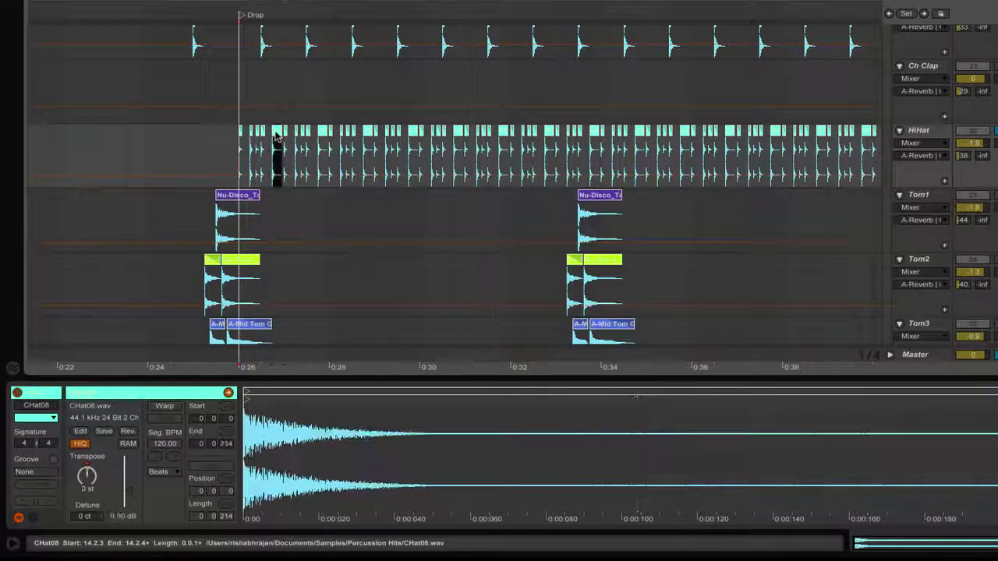
click(294, 136)
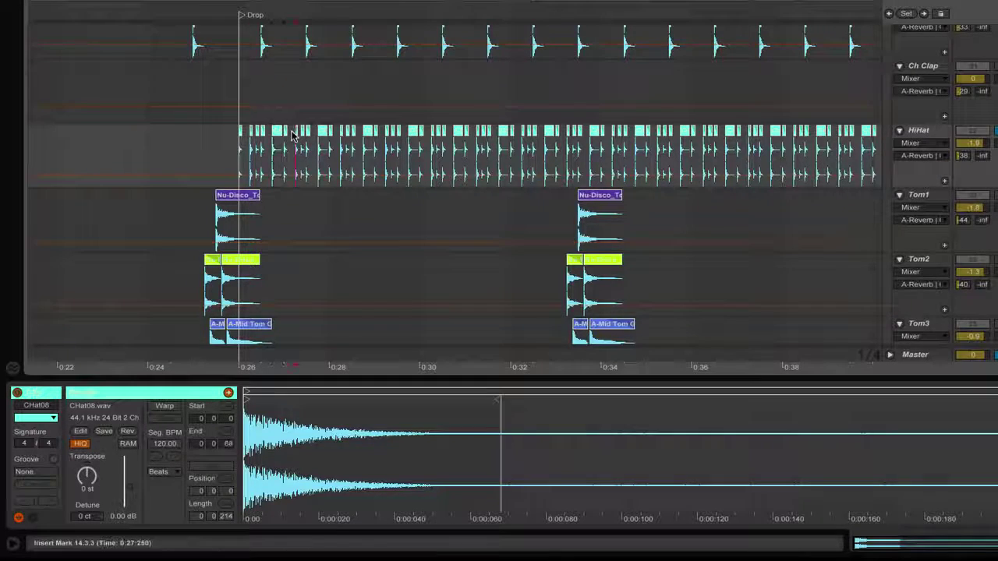
key(minus)
key(minus)
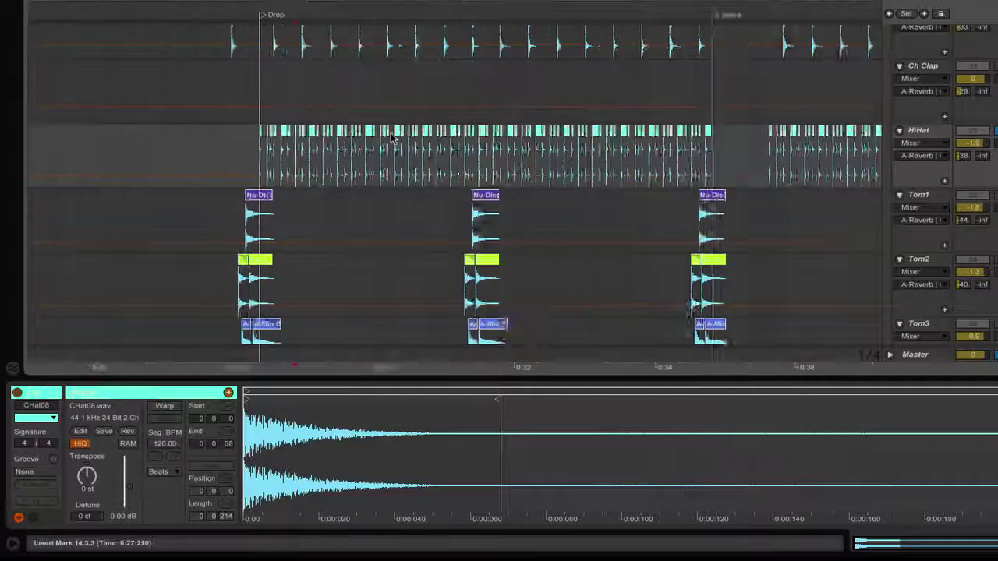
key(minus)
key(minus)
- Set the insert point near 1:21, solo the Drums group, and scroll back through the drum tracks
click(597, 150)
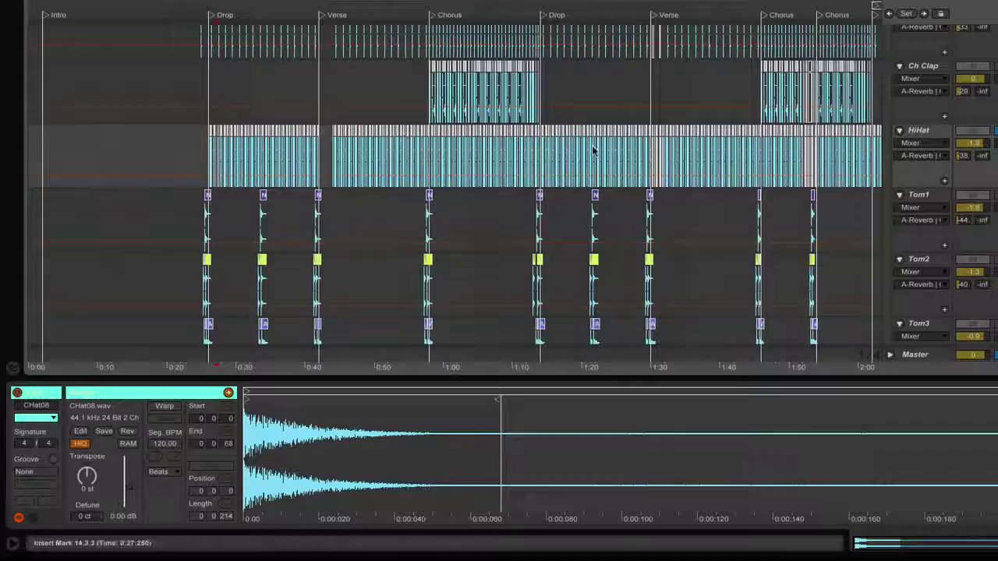
scroll(920, 99, up, 6)
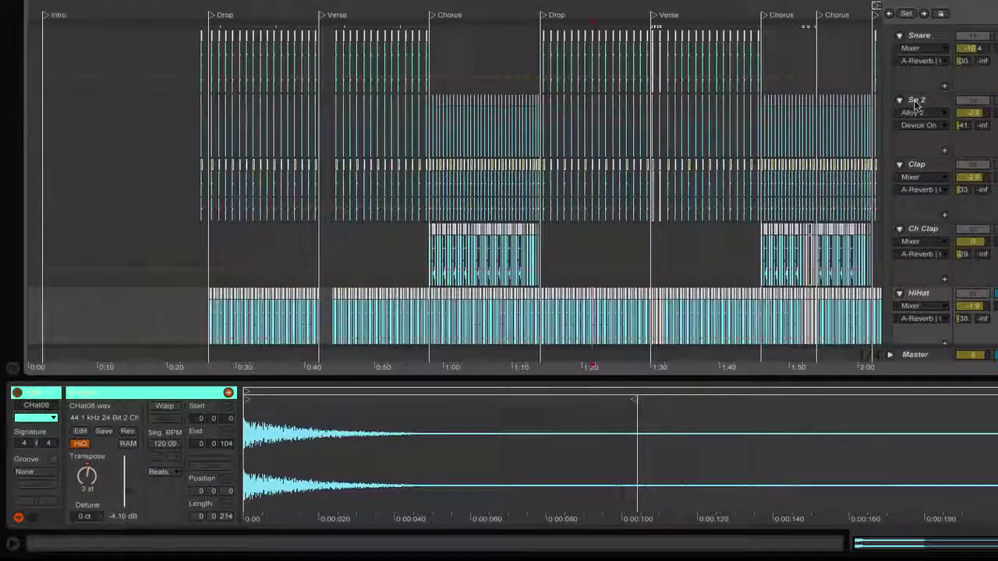
scroll(920, 101, up, 4)
scroll(923, 107, down, 4)
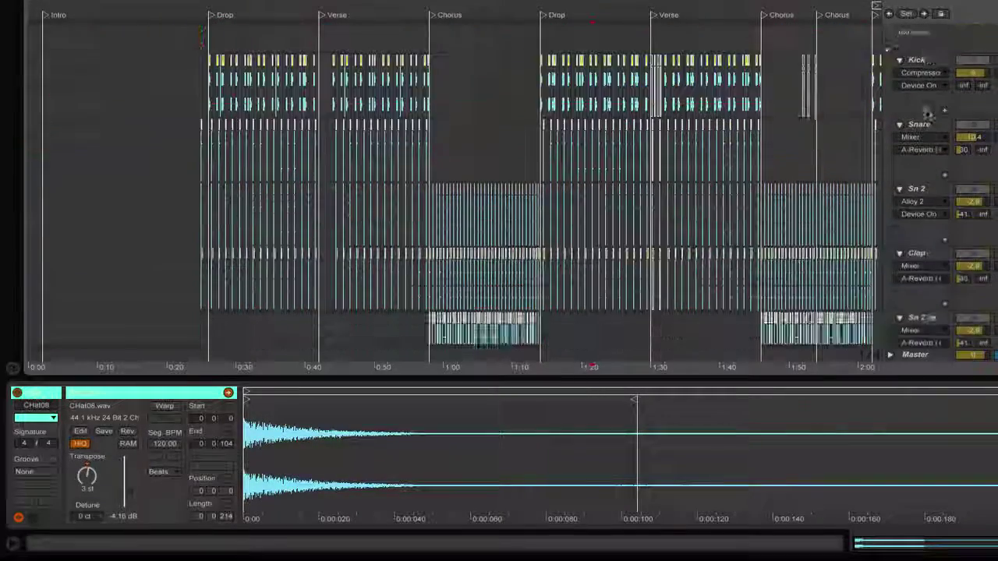
scroll(926, 114, up, 3)
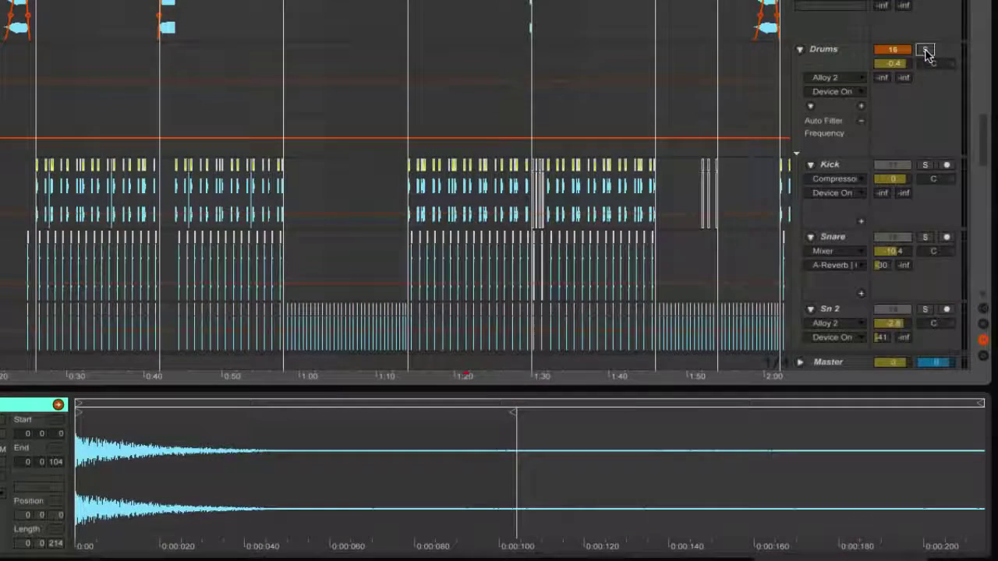
click(997, 31)
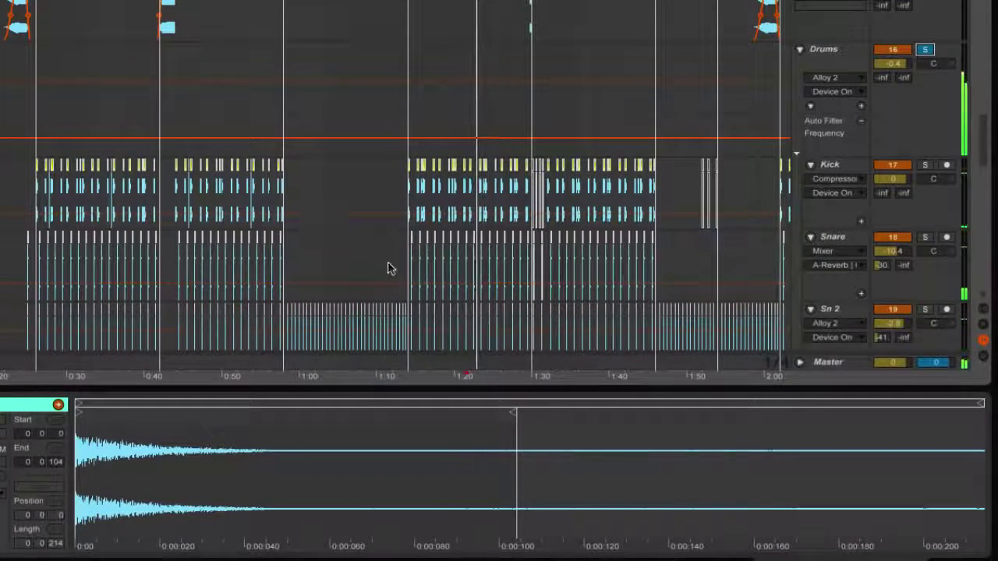
scroll(390, 267, down, 5)
scroll(390, 268, down, 2)
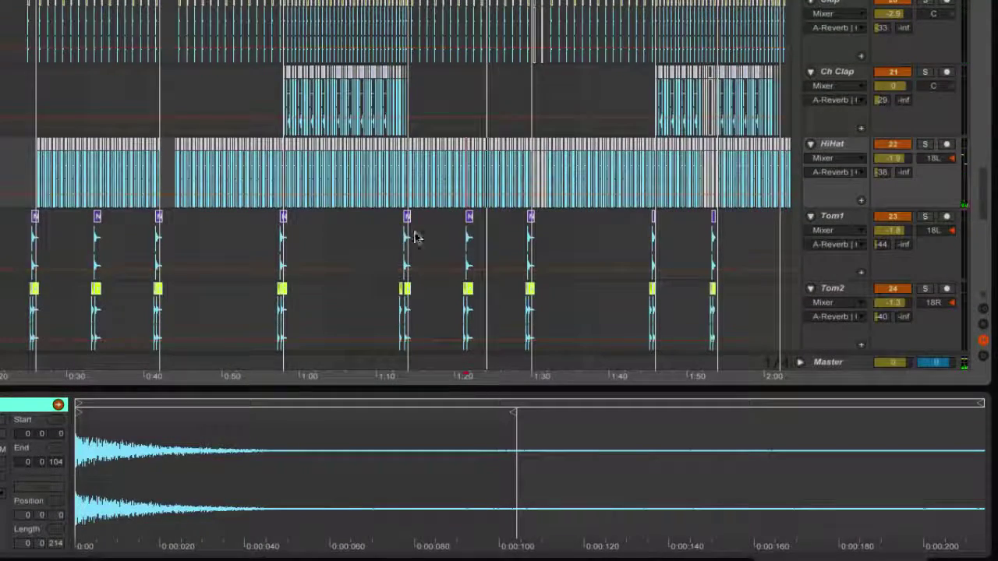
scroll(414, 236, down, 4)
scroll(418, 236, down, 2)
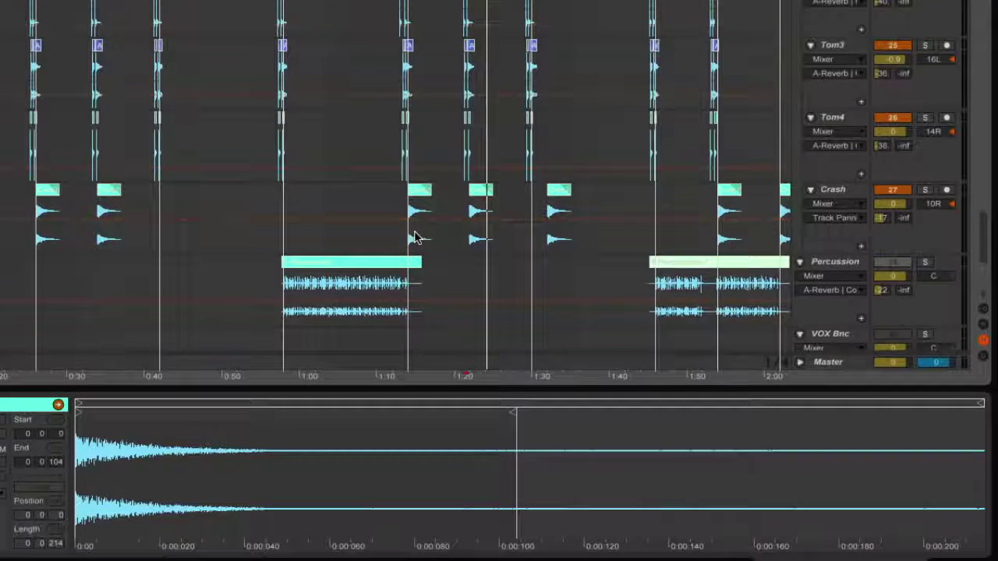
- Zoom in on the tom fill before the Drop and play it from the Tom1 lane
click(442, 64)
key(plus)
key(plus)
key(plus)
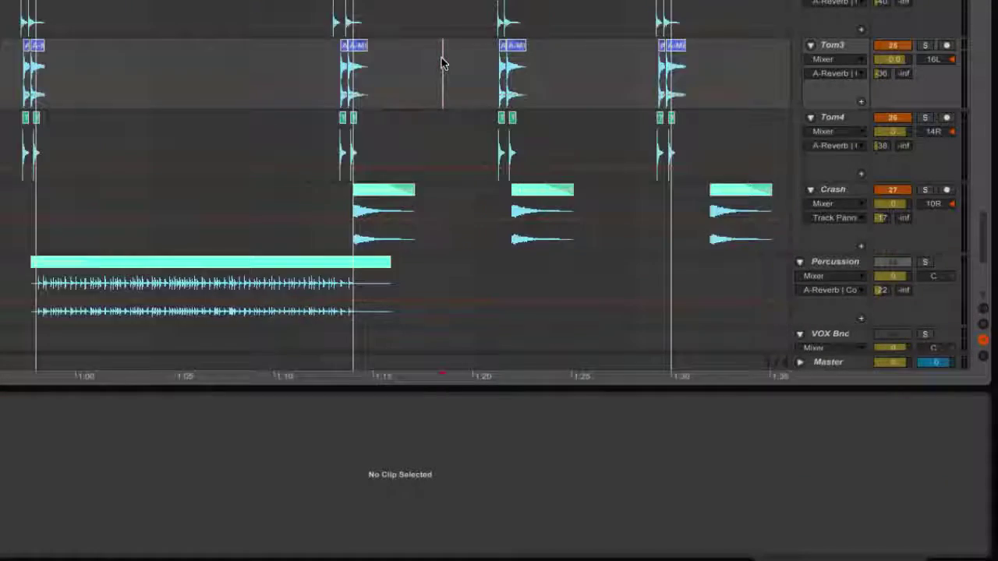
scroll(563, 194, up, 3)
scroll(563, 194, down, 1)
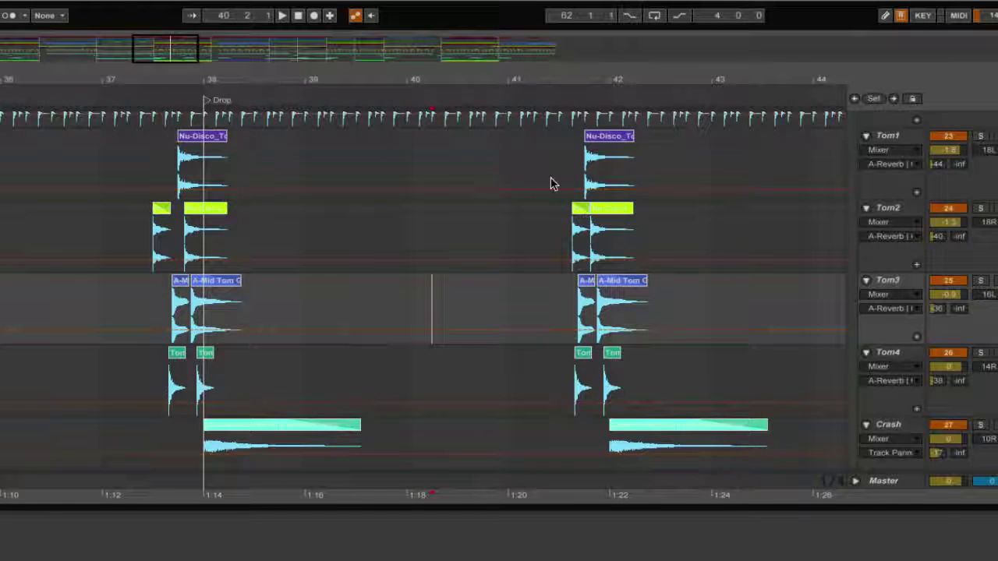
click(549, 169)
click(536, 228)
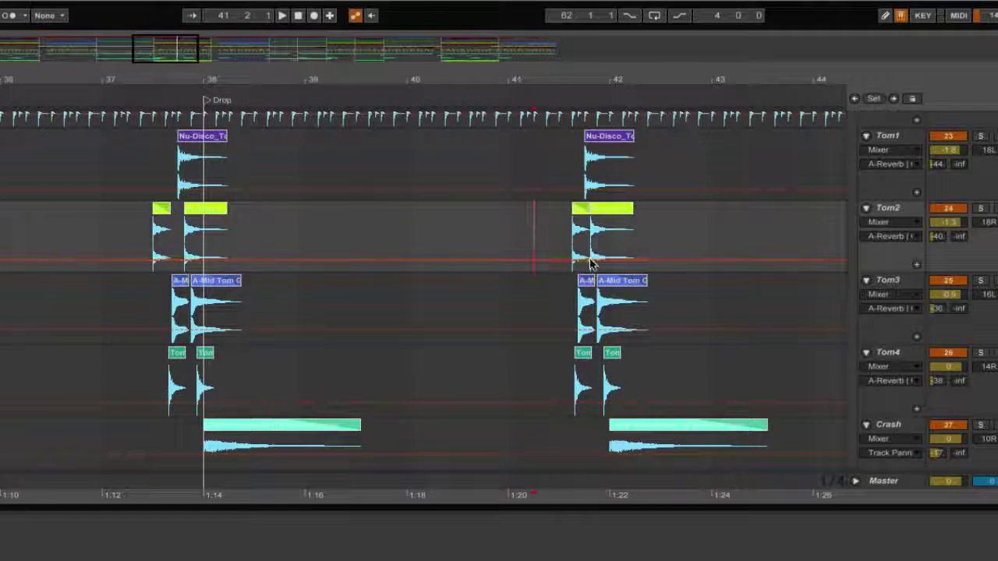
key(space)
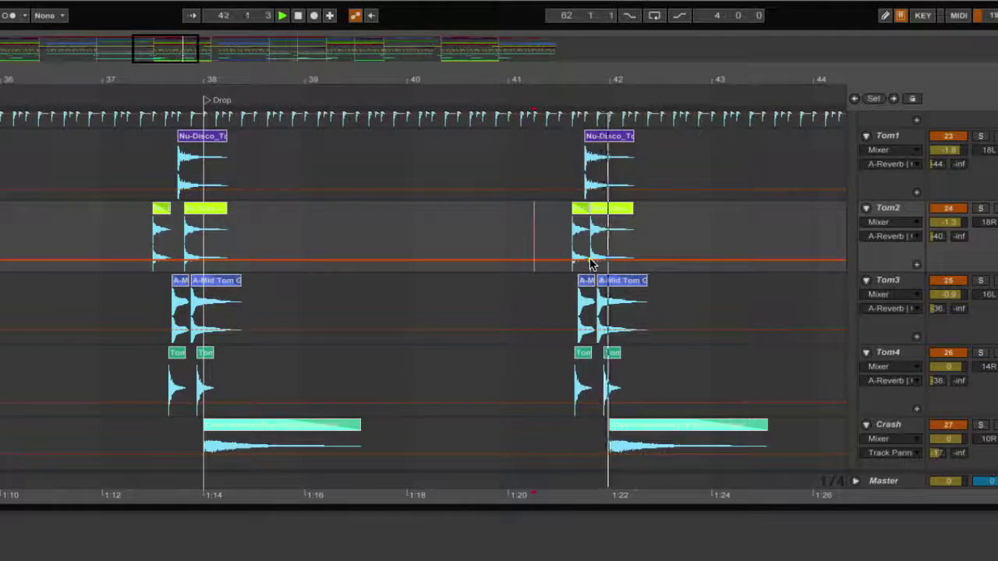
scroll(695, 319, down, 4)
key(space)
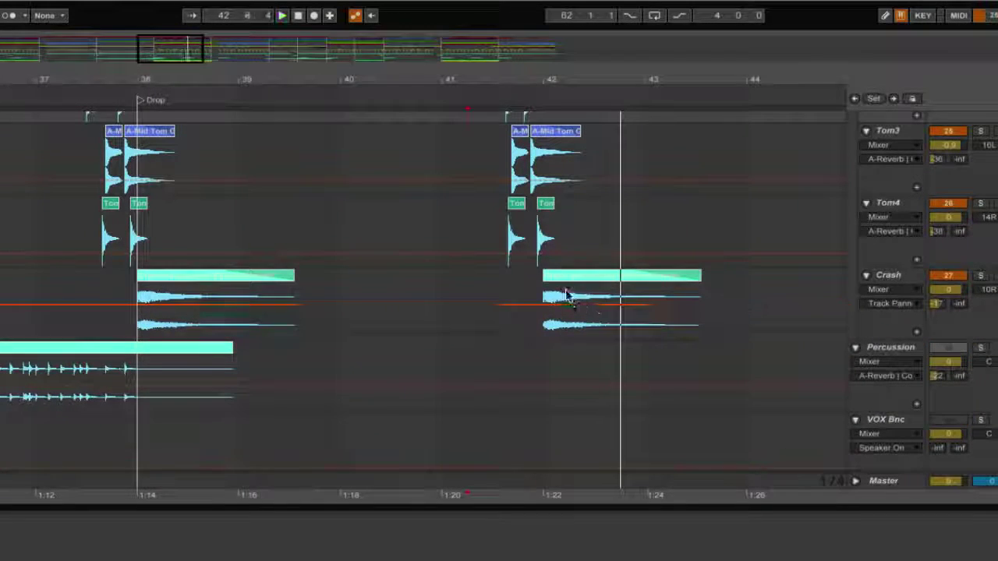
- Play the tom fill across Tom1–Tom4 leading into the Verse at bar 46
scroll(568, 293, right, 6)
scroll(567, 295, up, 3)
scroll(567, 296, up, 3)
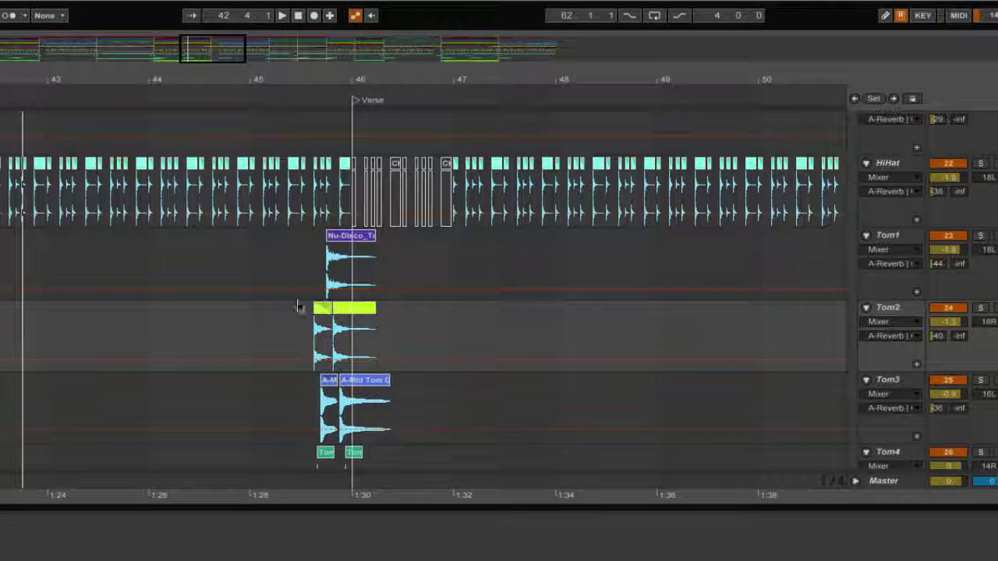
click(276, 249)
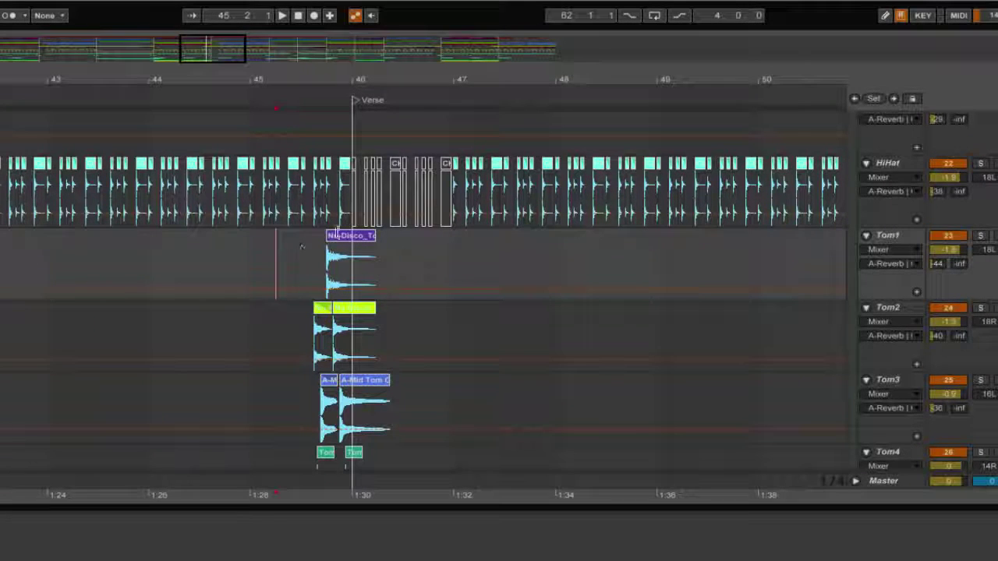
scroll(365, 292, down, 3)
key(space)
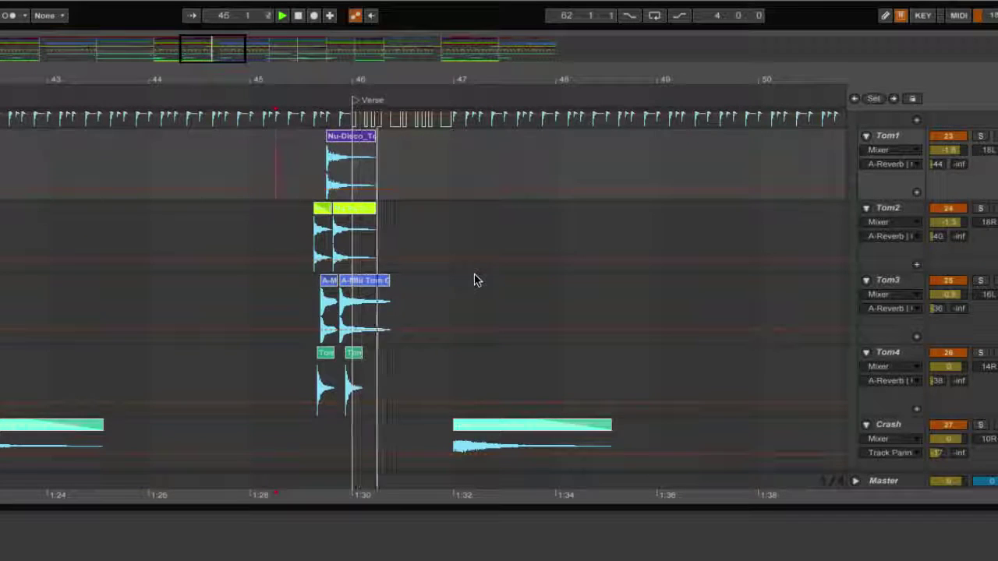
key(space)
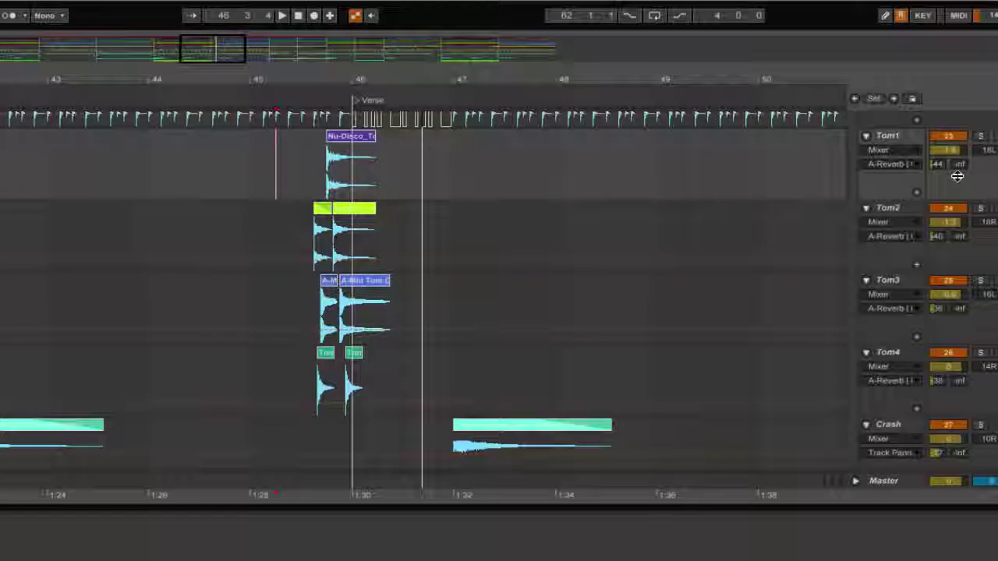
scroll(958, 175, up, 2)
scroll(958, 175, down, 3)
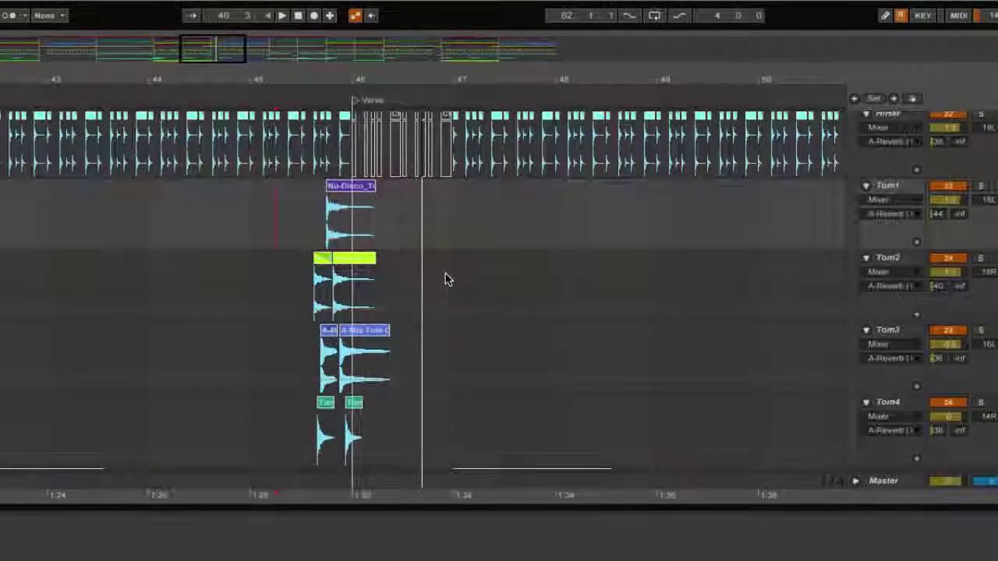
scroll(445, 278, down, 5)
- Scroll up to the Drums group and collapse it
scroll(664, 192, up, 3)
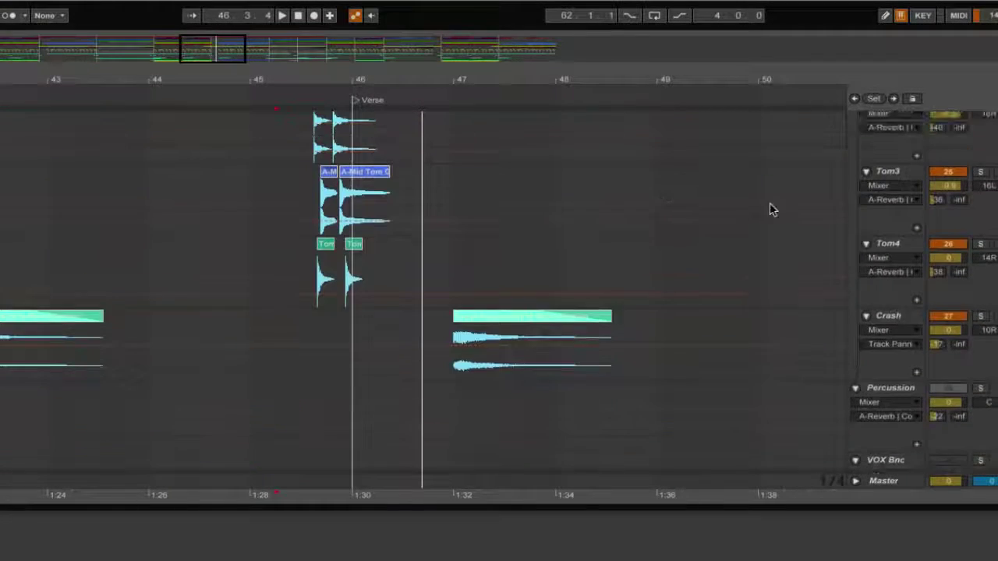
scroll(772, 212, up, 2)
scroll(888, 204, up, 5)
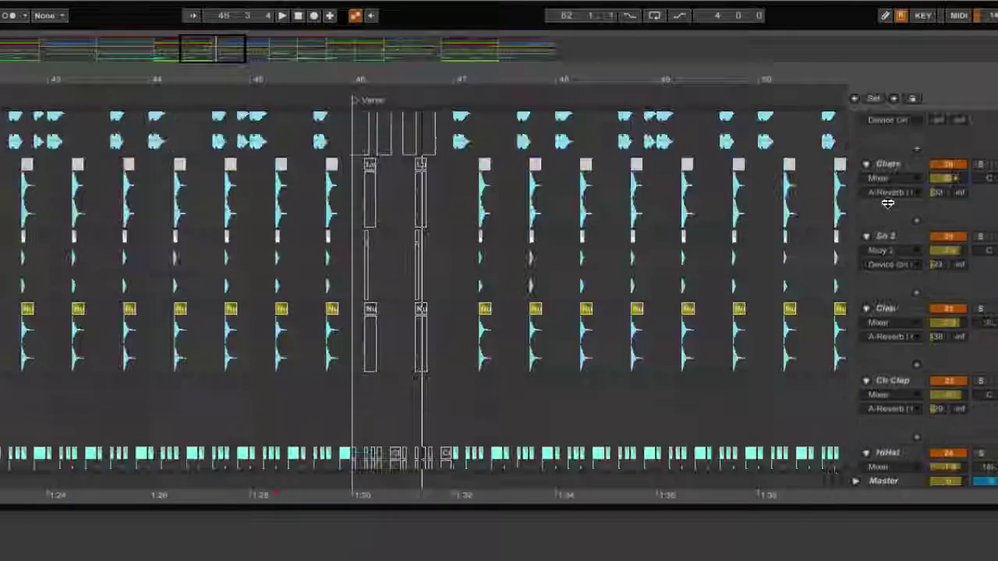
scroll(887, 203, up, 1)
scroll(867, 187, up, 3)
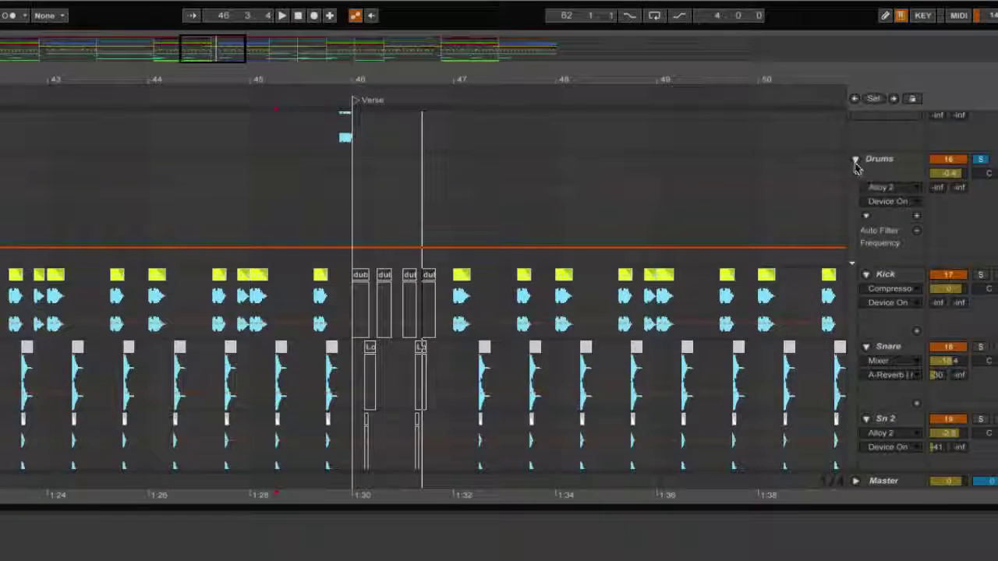
click(856, 161)
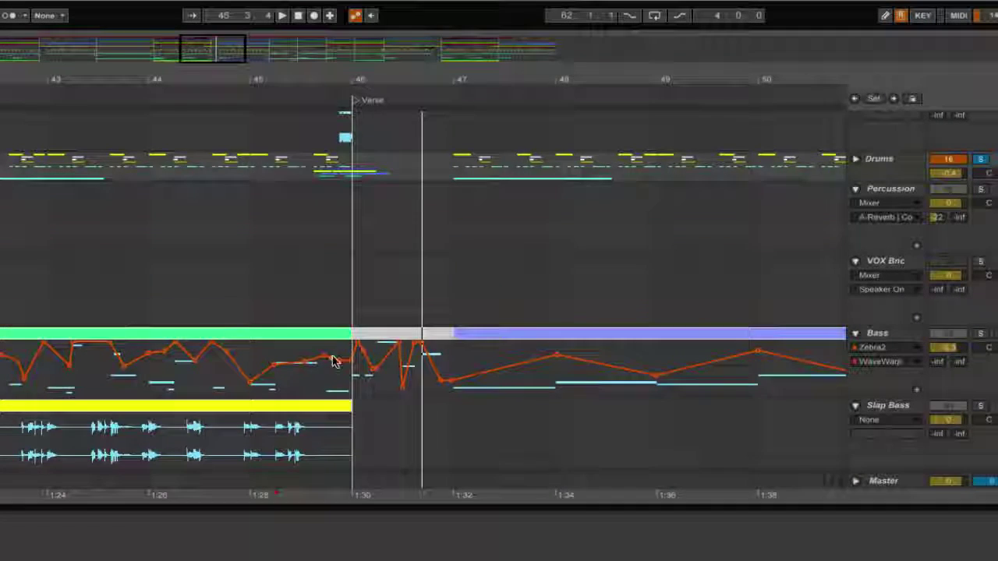
- Solo the Percussion track and play its loop from just before the Chorus around bar 54
scroll(374, 281, left, 4)
scroll(333, 263, up, 3)
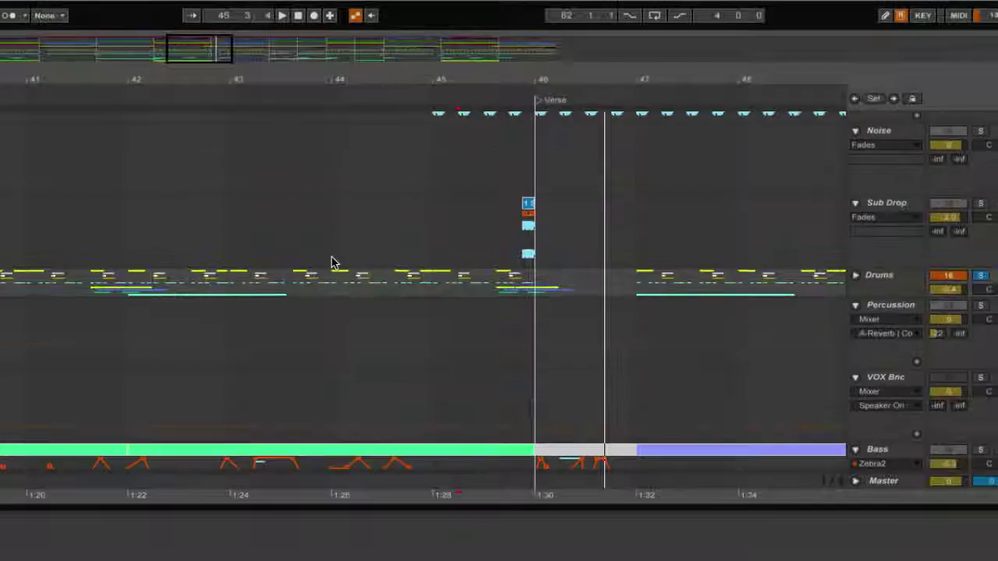
scroll(332, 263, down, 1)
scroll(333, 263, right, 20)
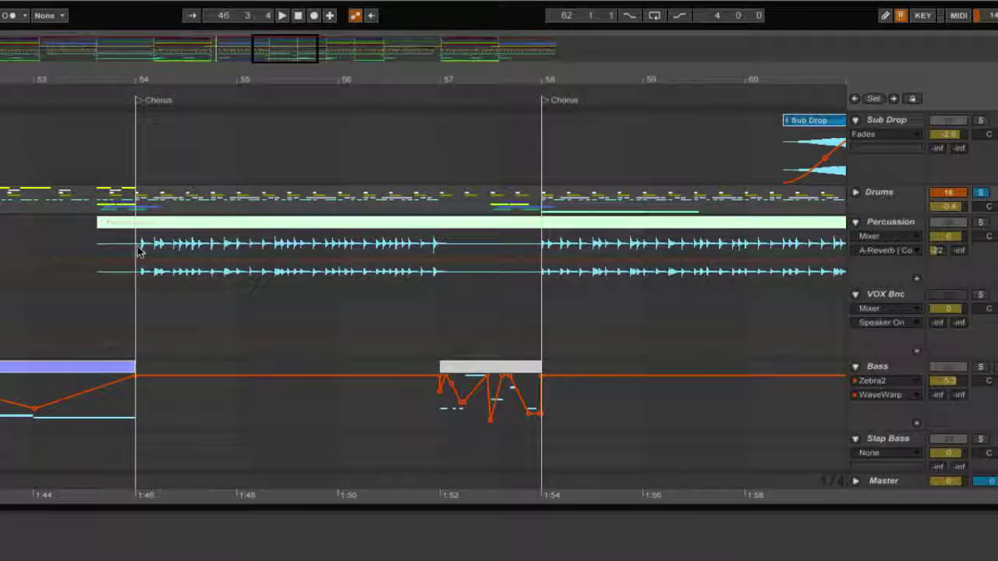
click(110, 258)
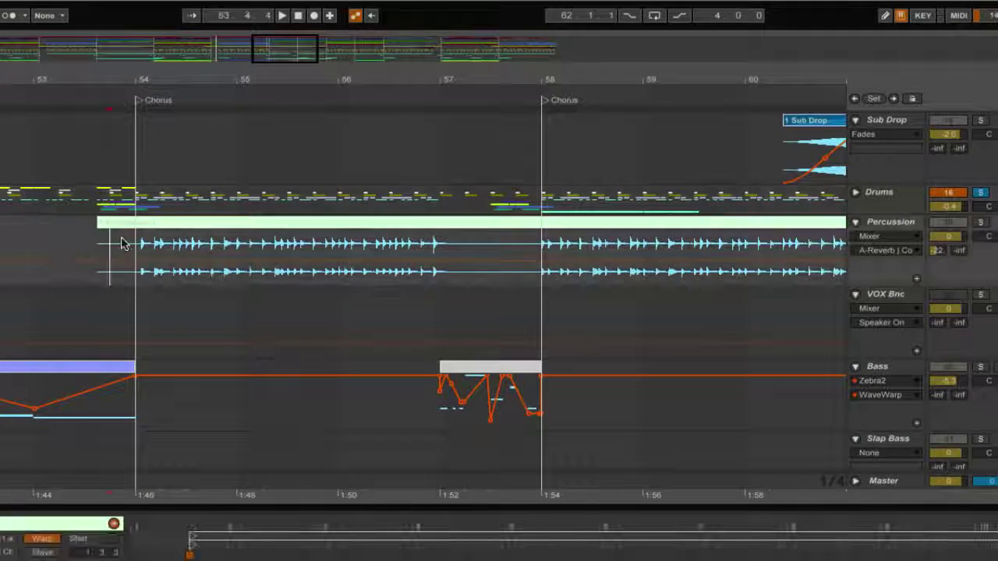
click(980, 222)
key(space)
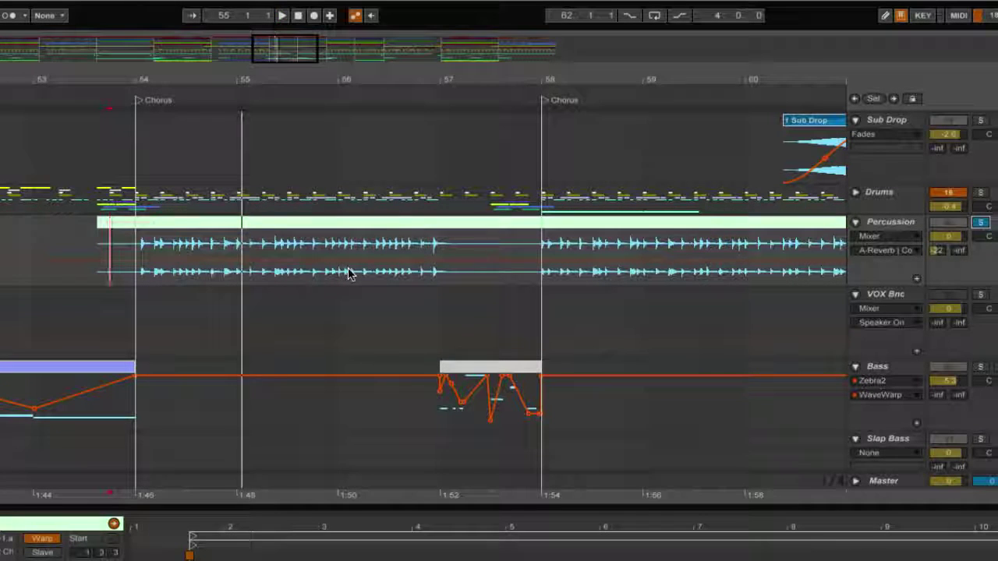
click(222, 244)
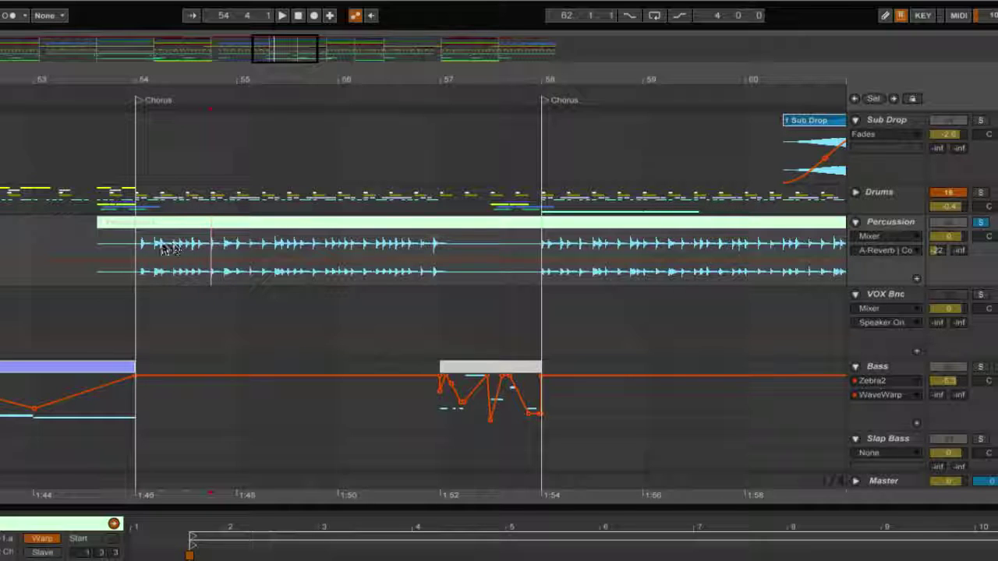
click(107, 244)
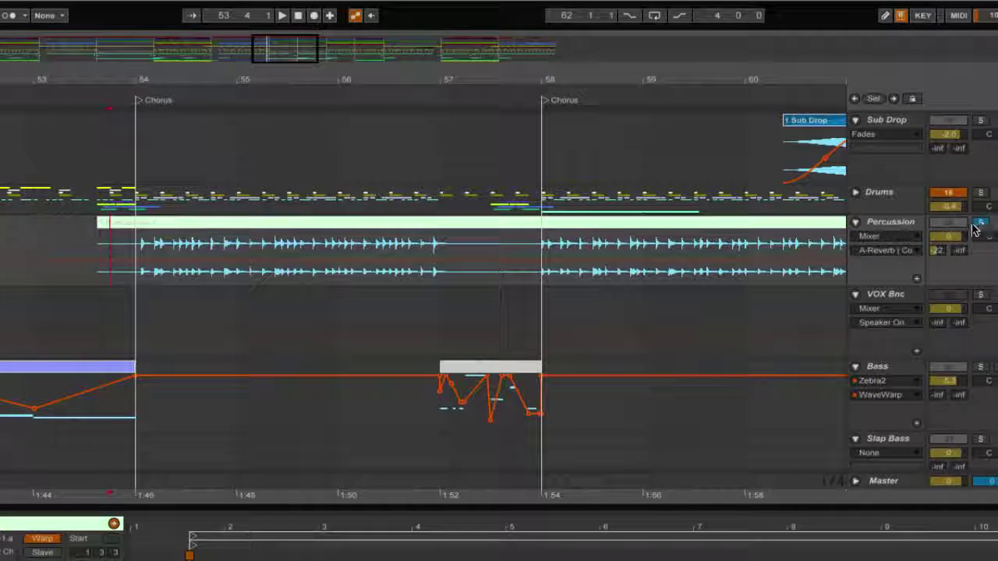
- Unfold the Drums group to reveal its individual drum tracks
scroll(974, 234, up, 6)
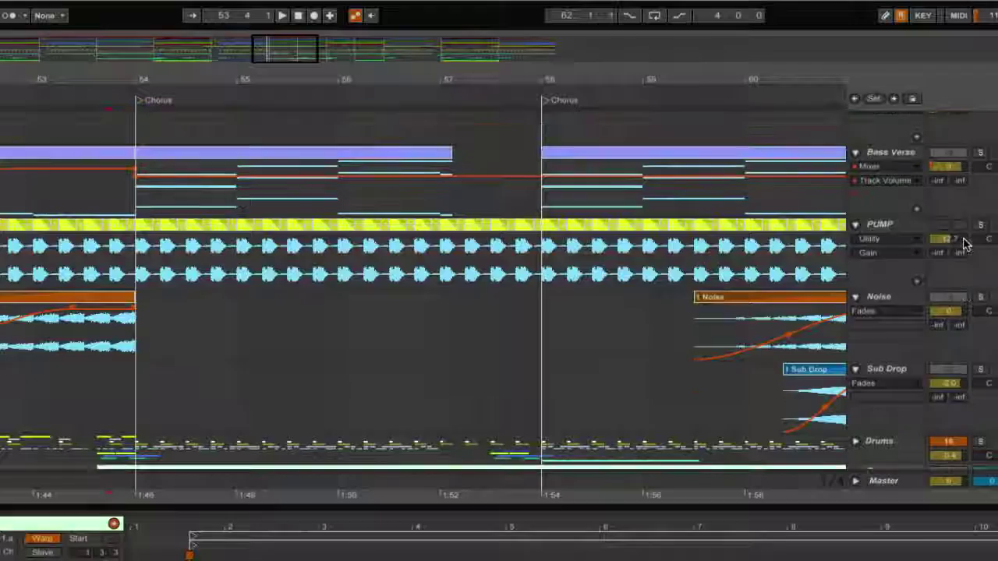
scroll(968, 244, up, 10)
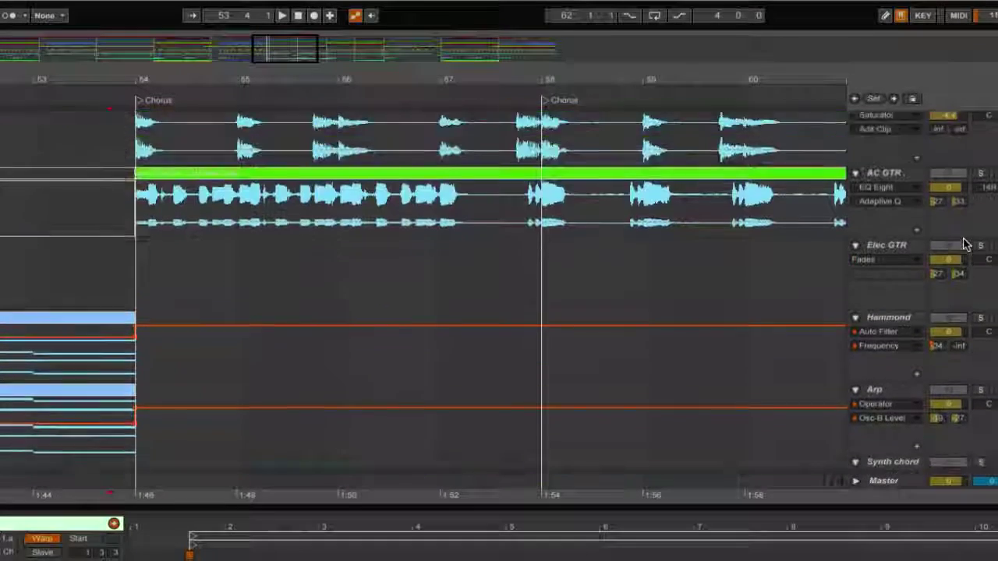
scroll(965, 244, down, 10)
click(856, 243)
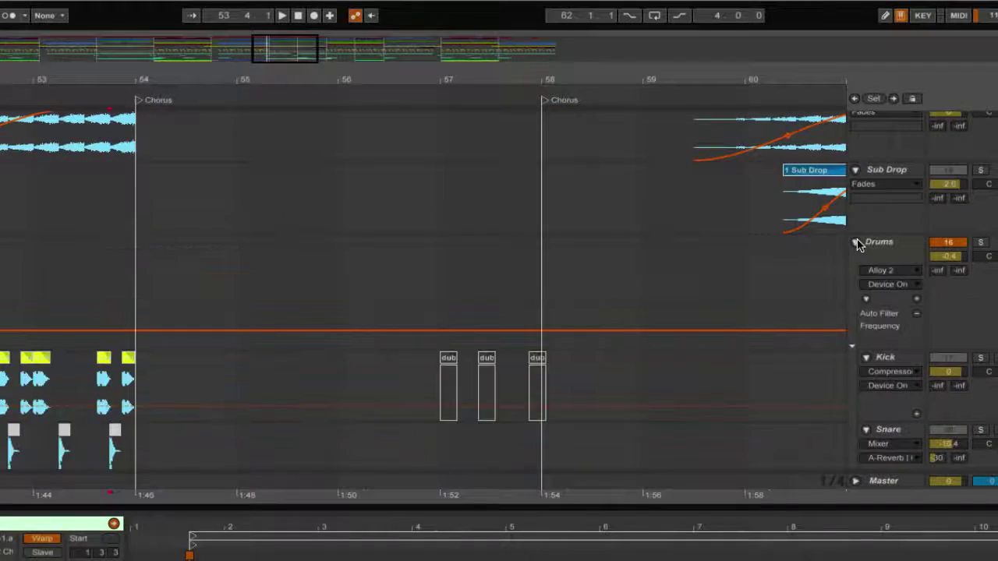
- Play the chorus from bar 54 in the Ch Clap lane, restart it there, then stop
scroll(671, 300, down, 8)
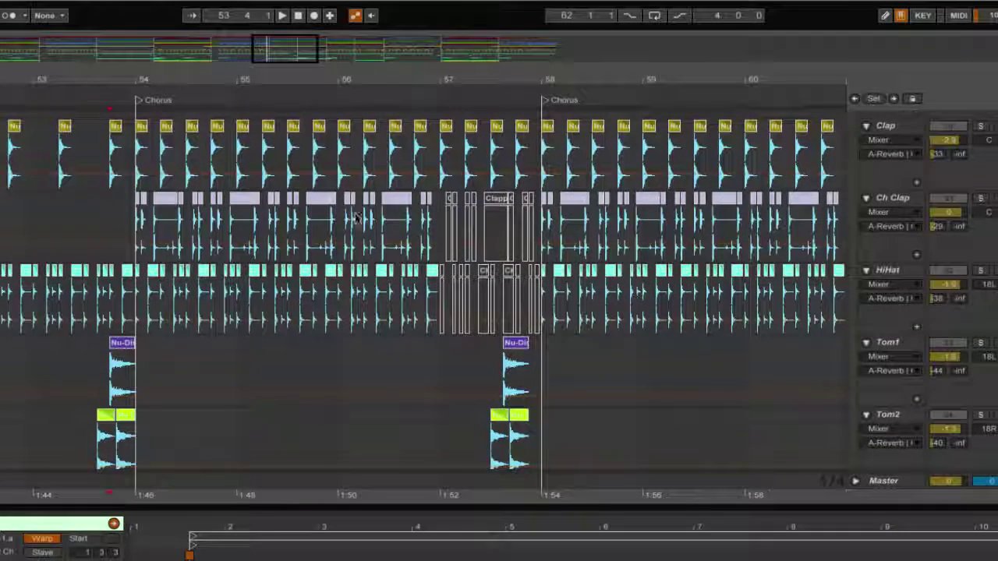
click(127, 226)
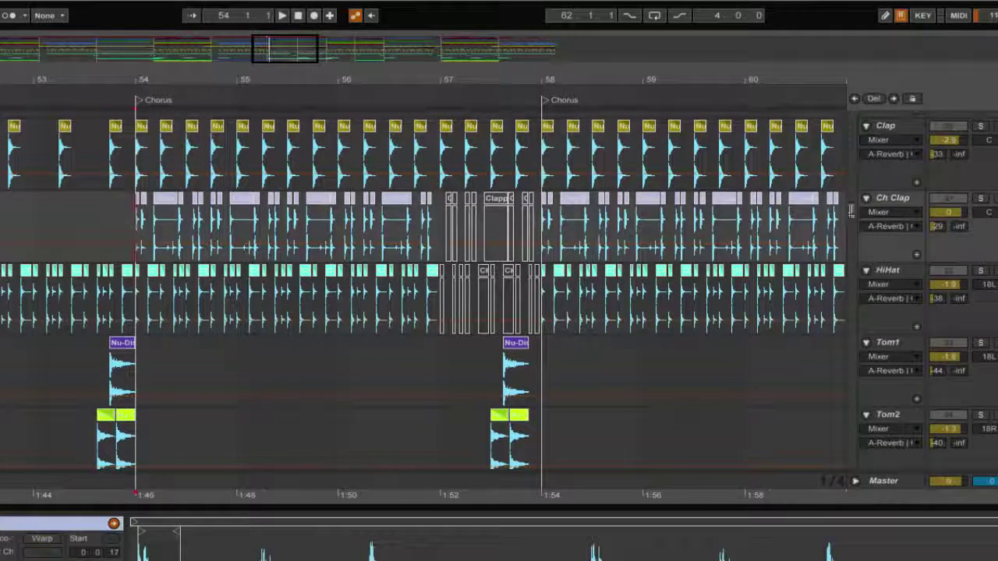
key(space)
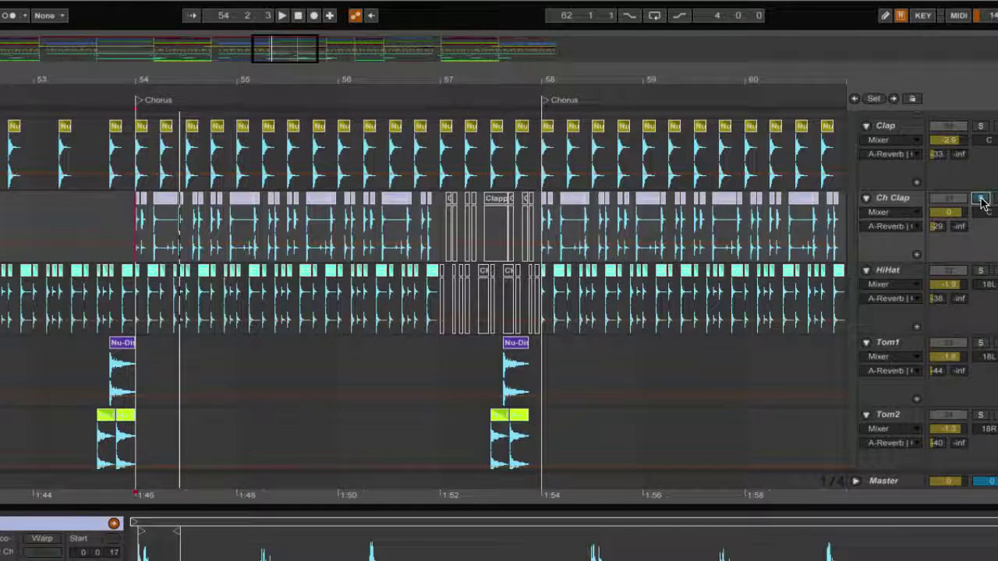
scroll(898, 223, down, 5)
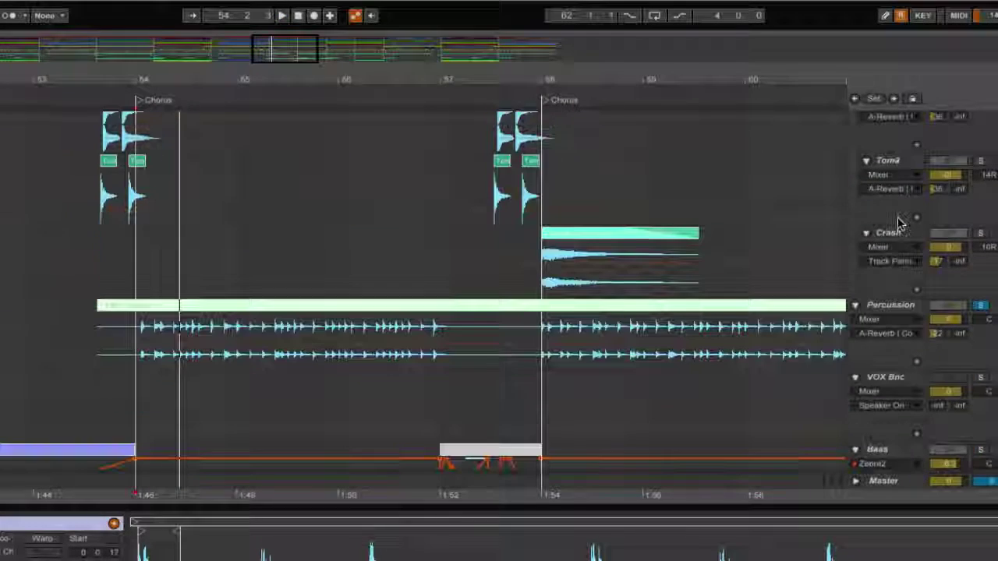
key(space)
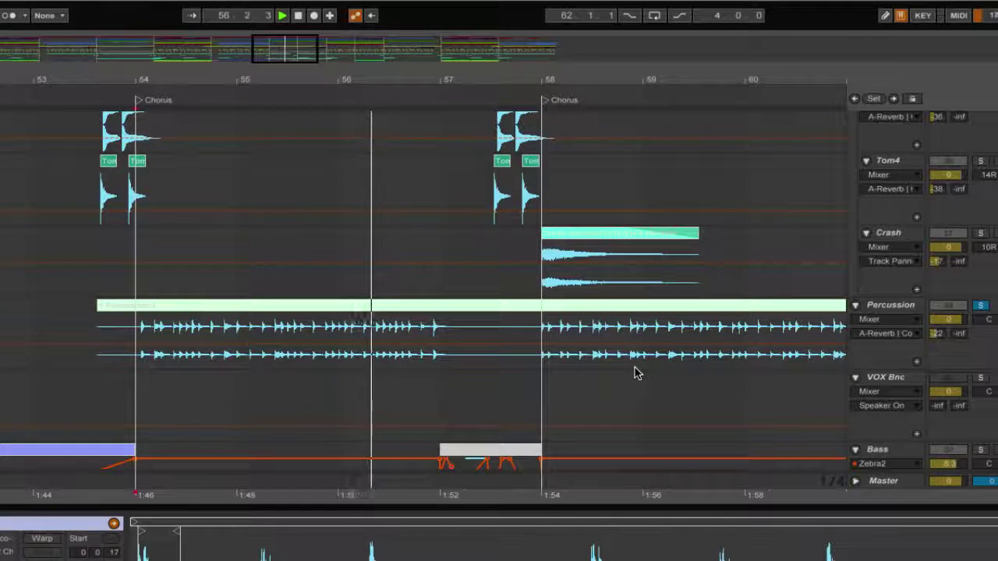
key(space)
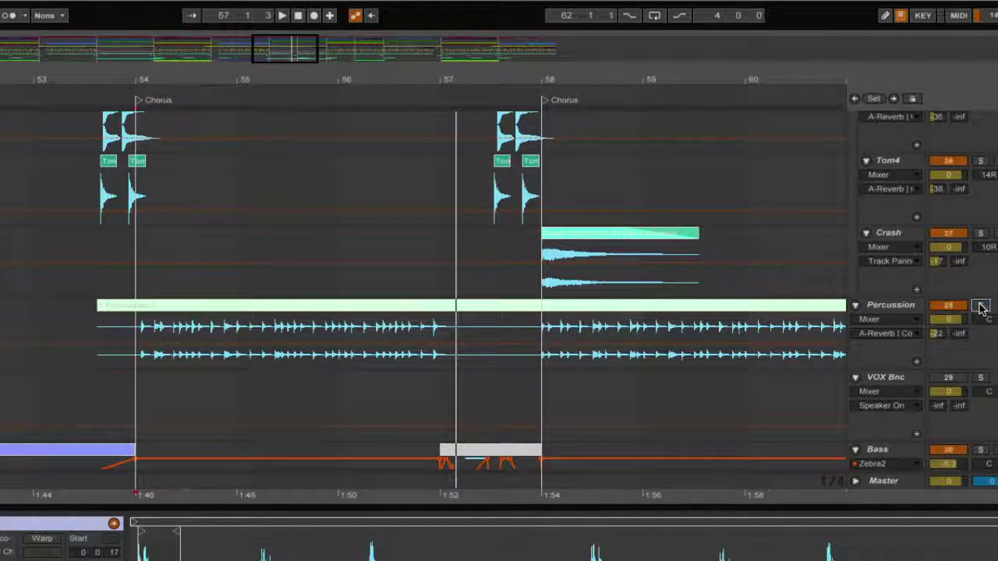
scroll(980, 310, up, 5)
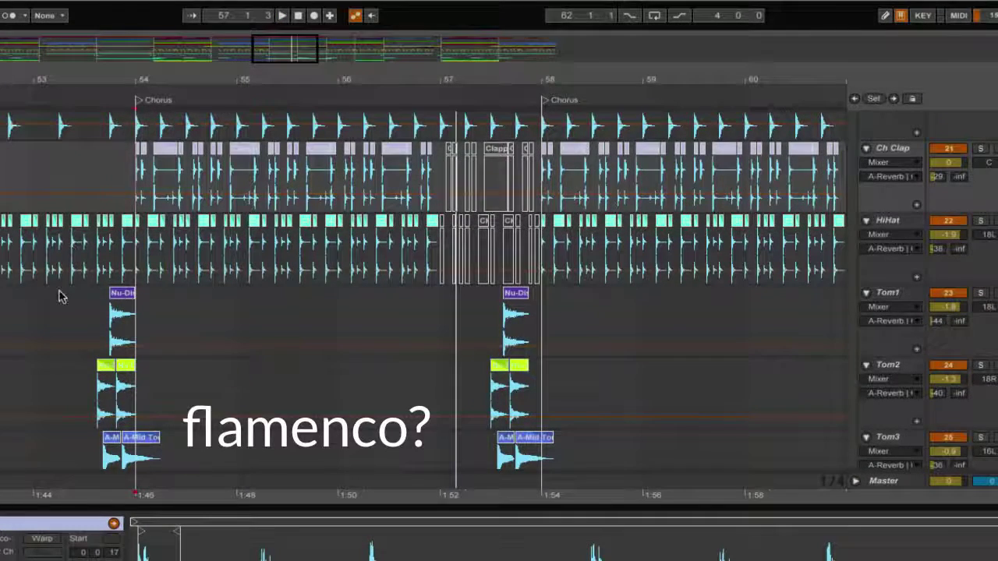
click(60, 307)
scroll(60, 310, down, 5)
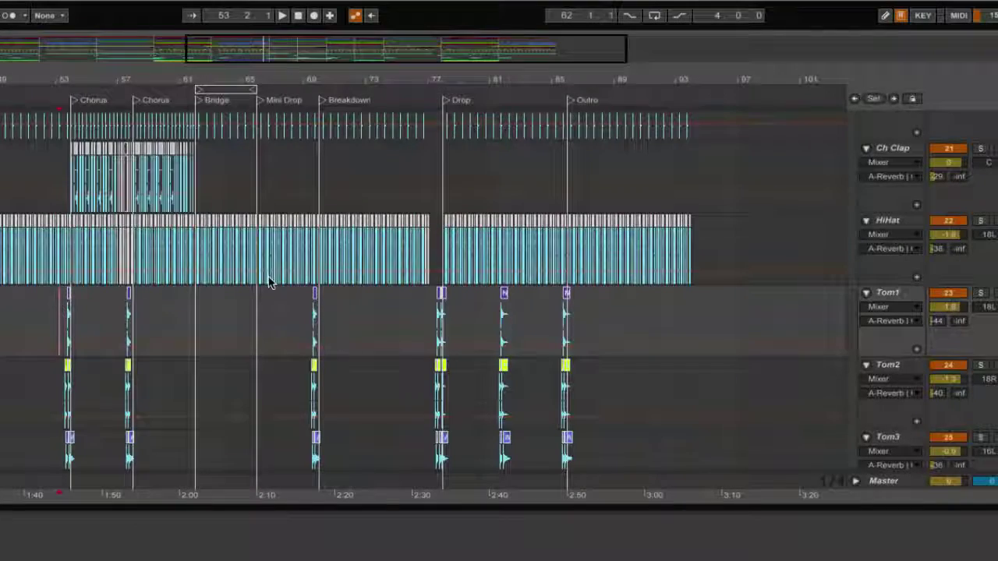
scroll(229, 319, up, 5)
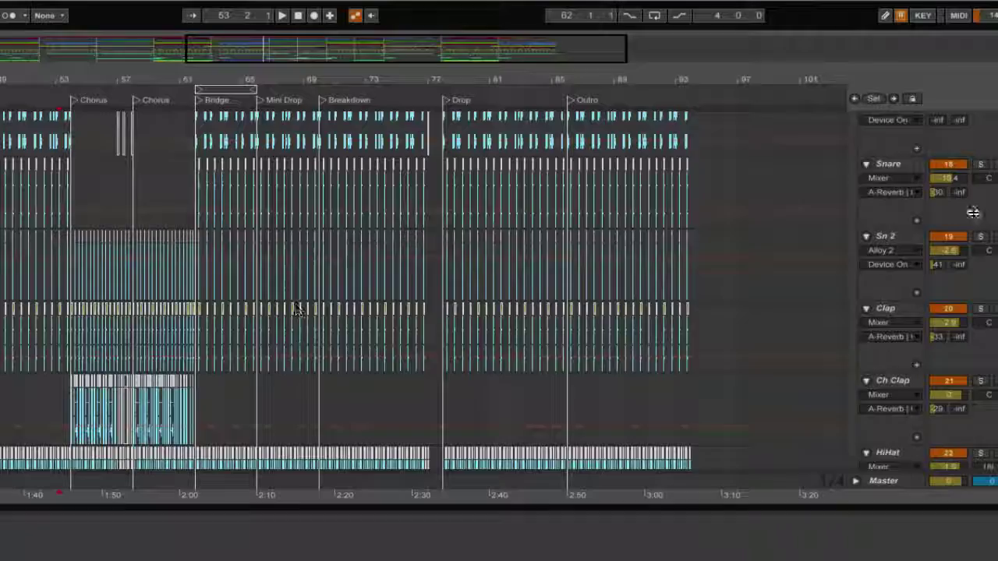
scroll(298, 311, up, 3)
scroll(983, 177, up, 2)
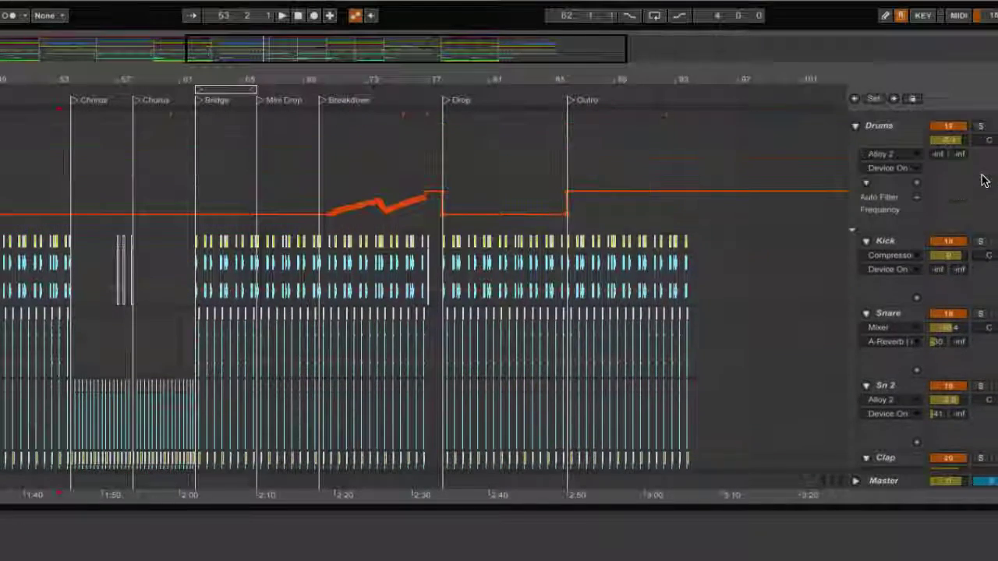
scroll(947, 222, down, 2)
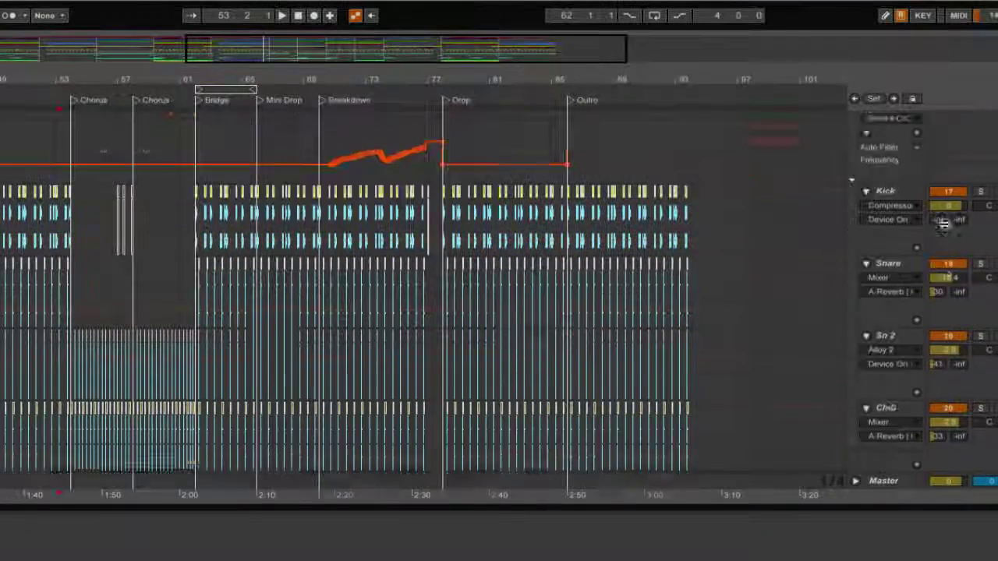
key(space)
scroll(947, 226, down, 2)
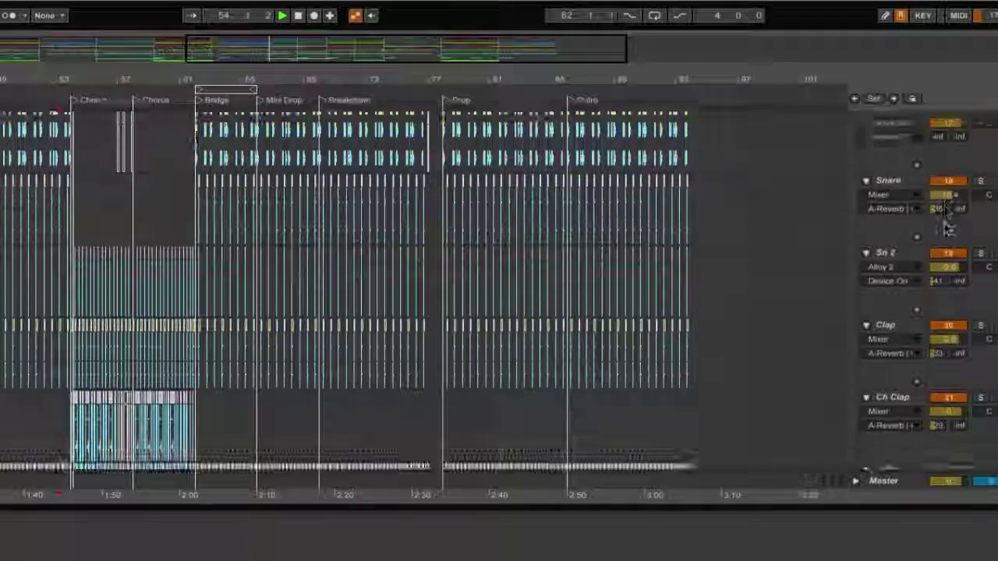
scroll(775, 295, down, 6)
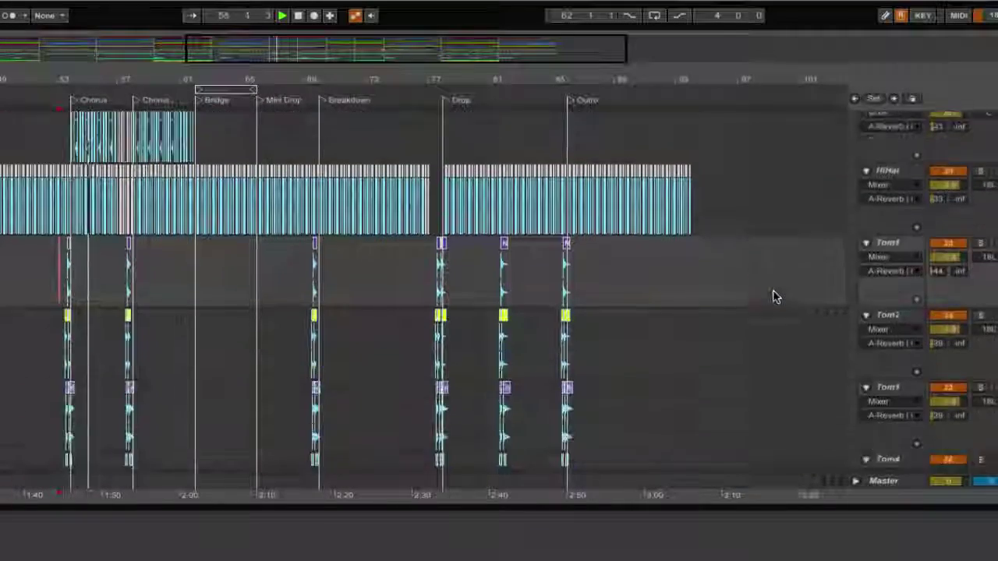
scroll(775, 294, down, 3)
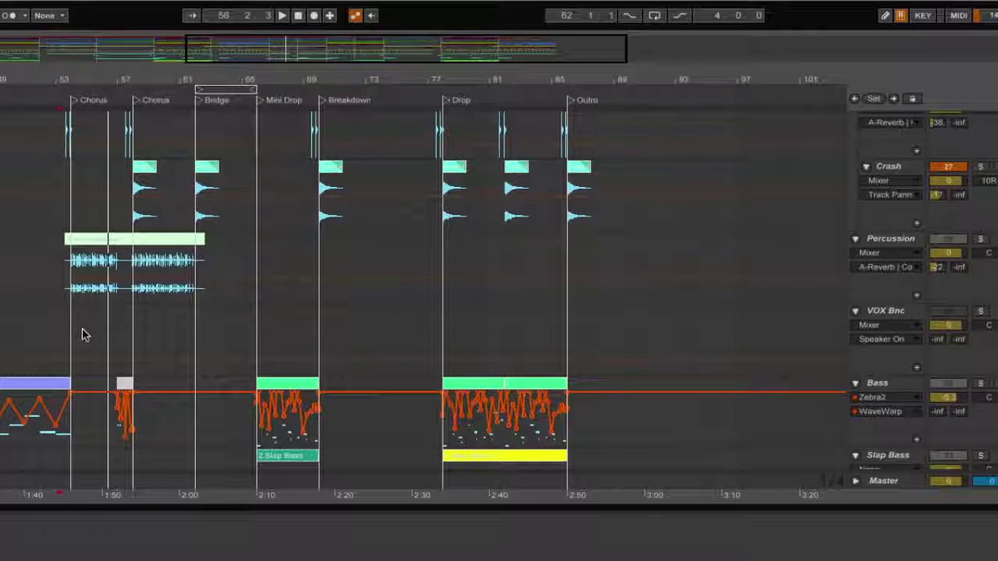
scroll(85, 335, up, 9)
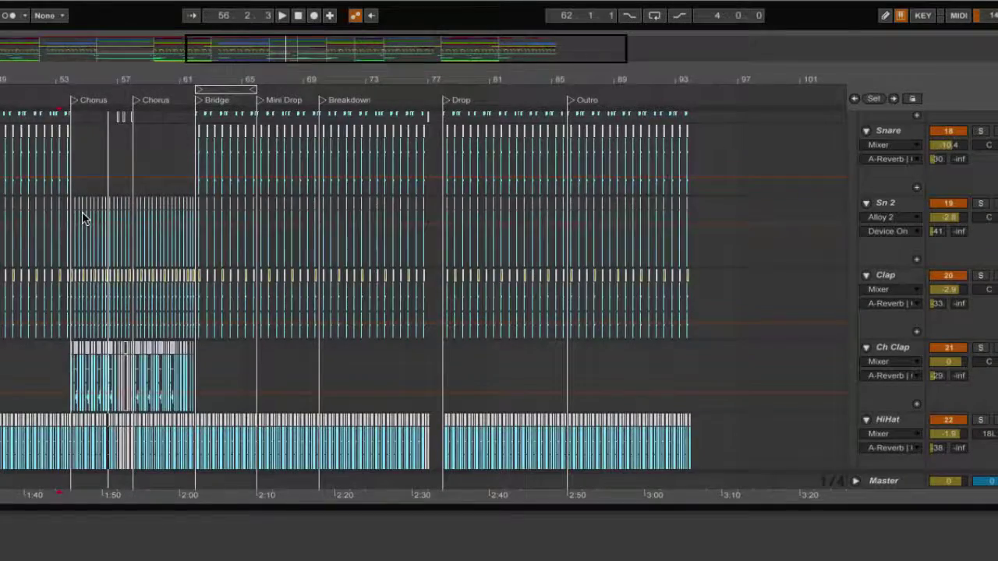
scroll(84, 218, up, 5)
scroll(84, 219, left, 3)
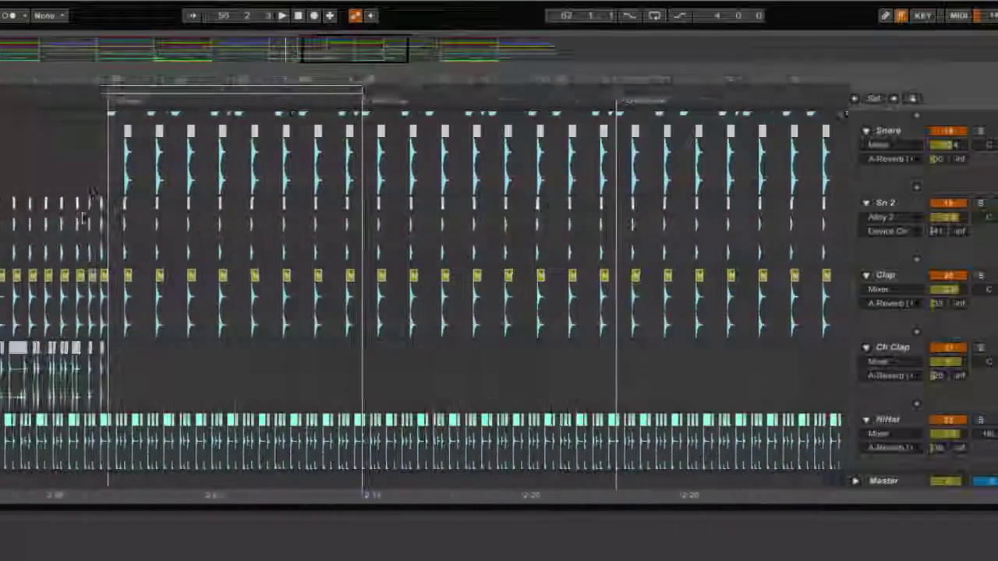
scroll(84, 218, left, 8)
scroll(120, 226, up, 3)
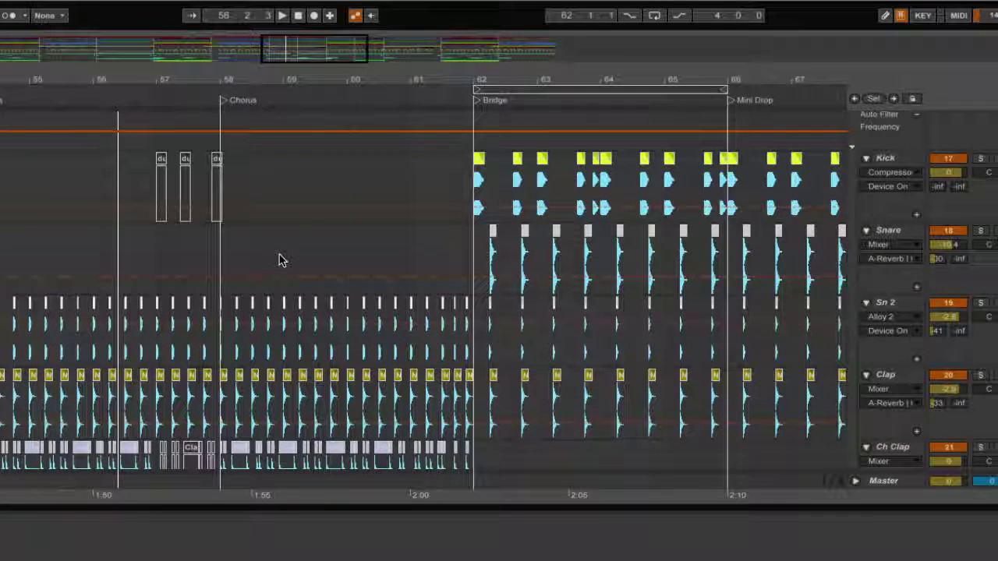
- Place the playhead in the Snare lane just before the second Chorus and zoom out
click(209, 246)
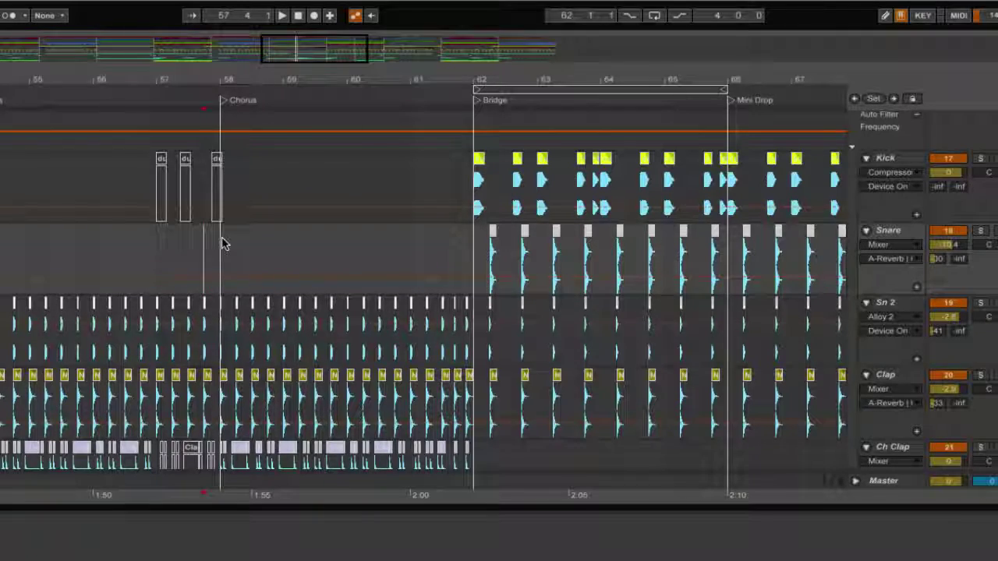
key(minus)
key(minus)
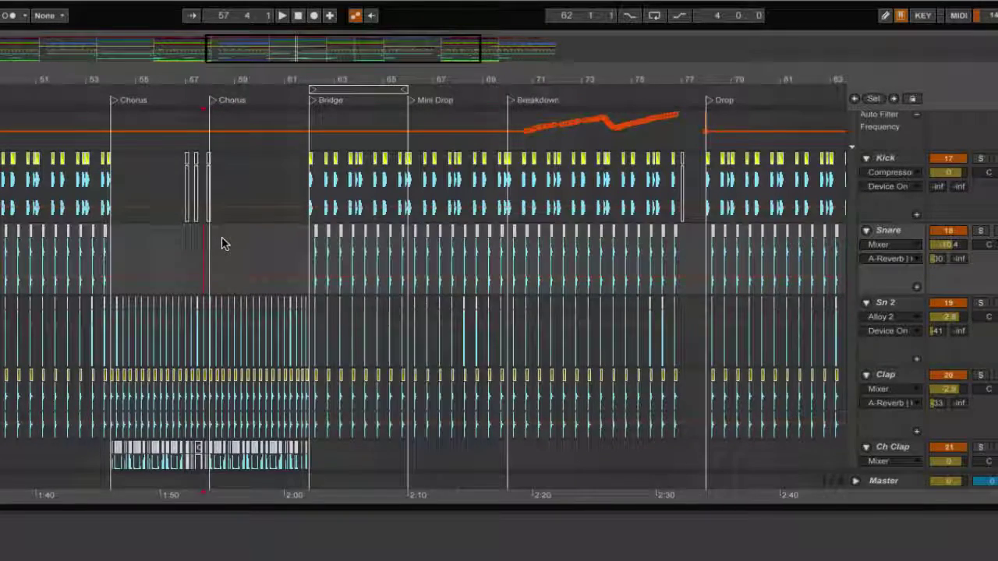
scroll(222, 244, left, 2)
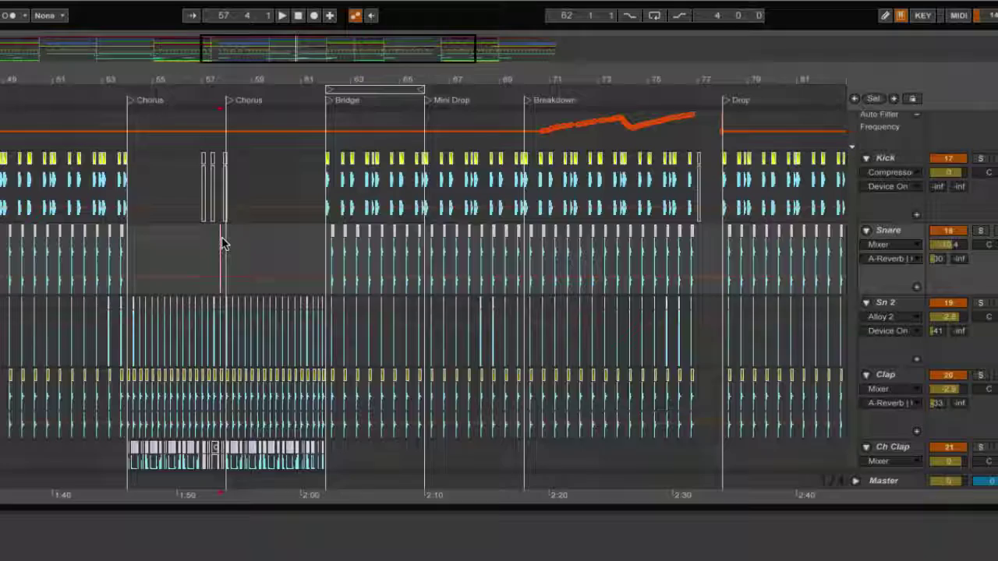
scroll(224, 239, left, 5)
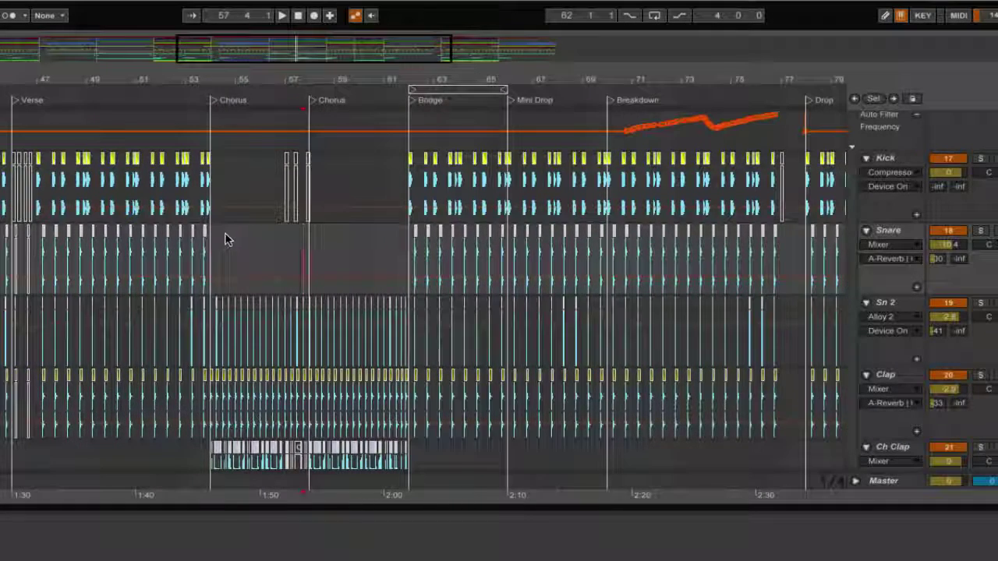
- Fold the Drums group into one row so Percussion, VOX Bnc and Bass sit below it
scroll(240, 247, up, 3)
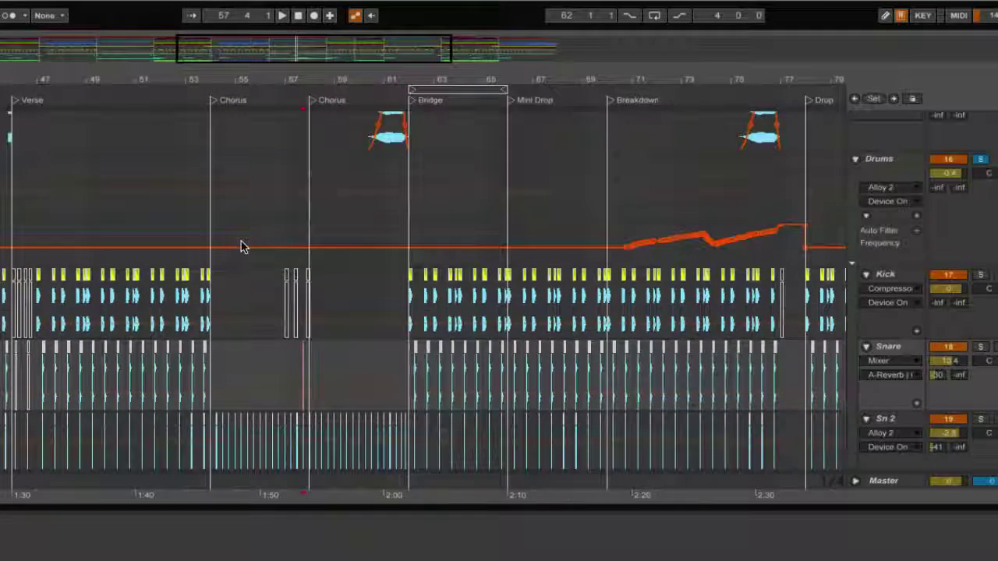
scroll(242, 245, down, 1)
scroll(704, 218, up, 4)
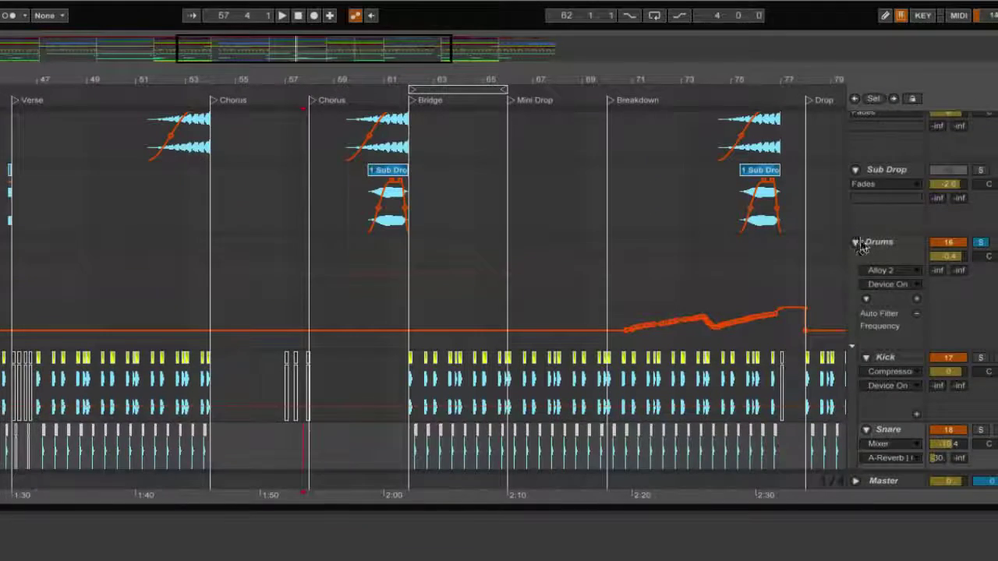
click(857, 243)
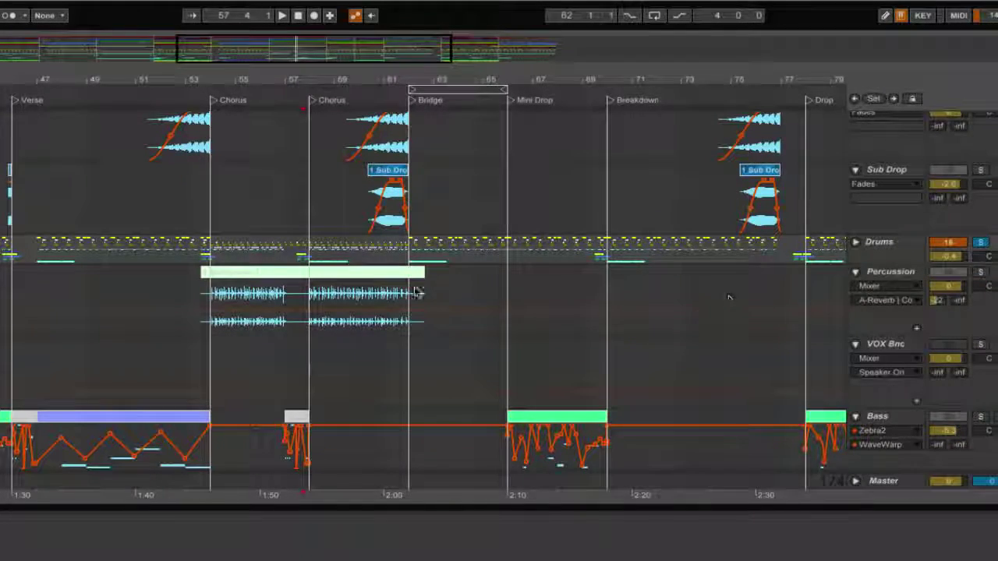